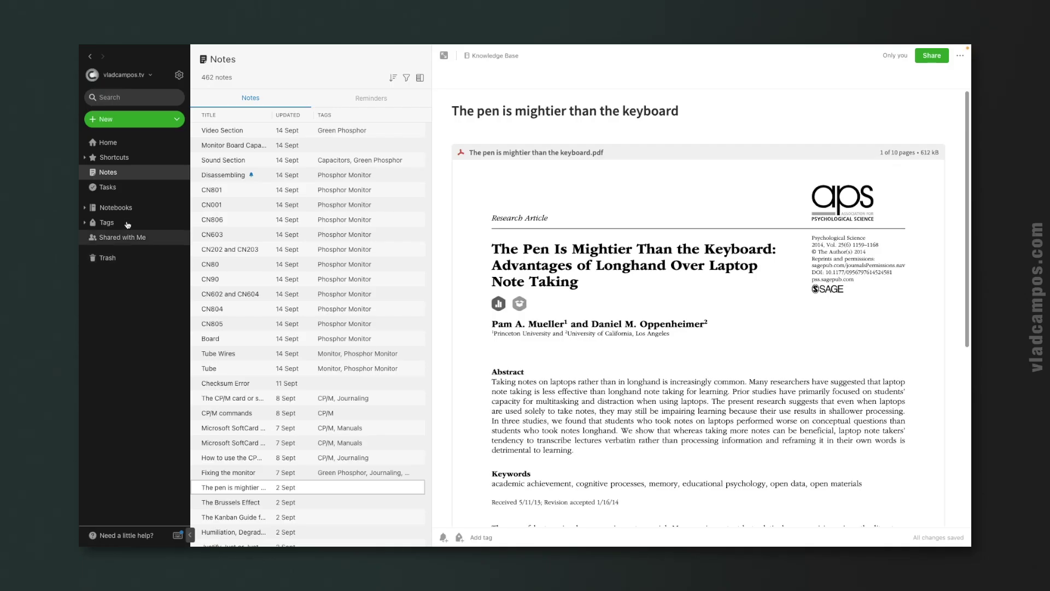
# - Run a standard search for notes with intitle:Apple and look through the matching notes
pyautogui.click(107, 99)
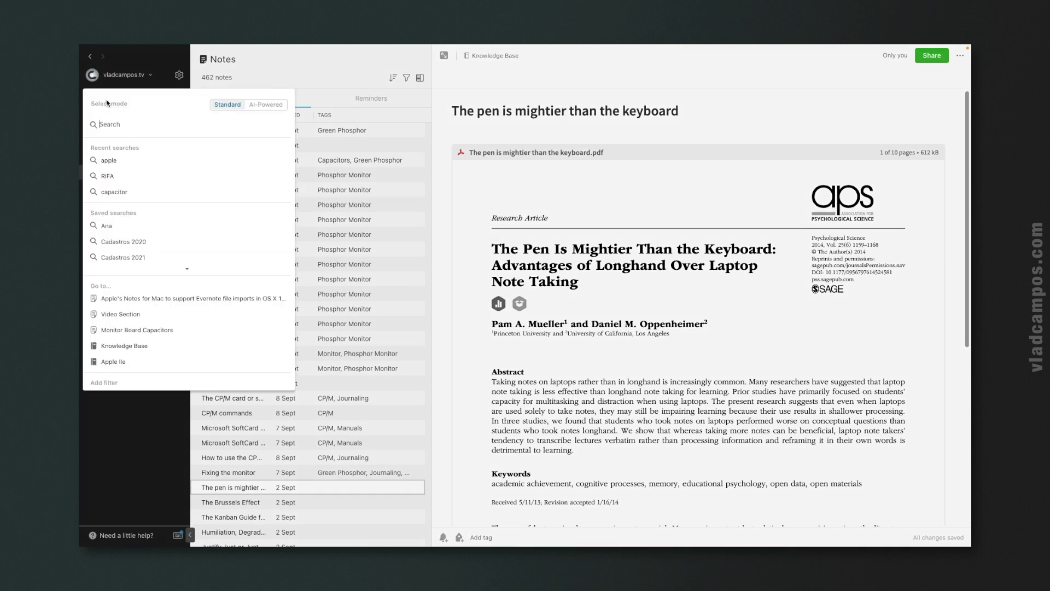
pyautogui.write('intitle:Apple')
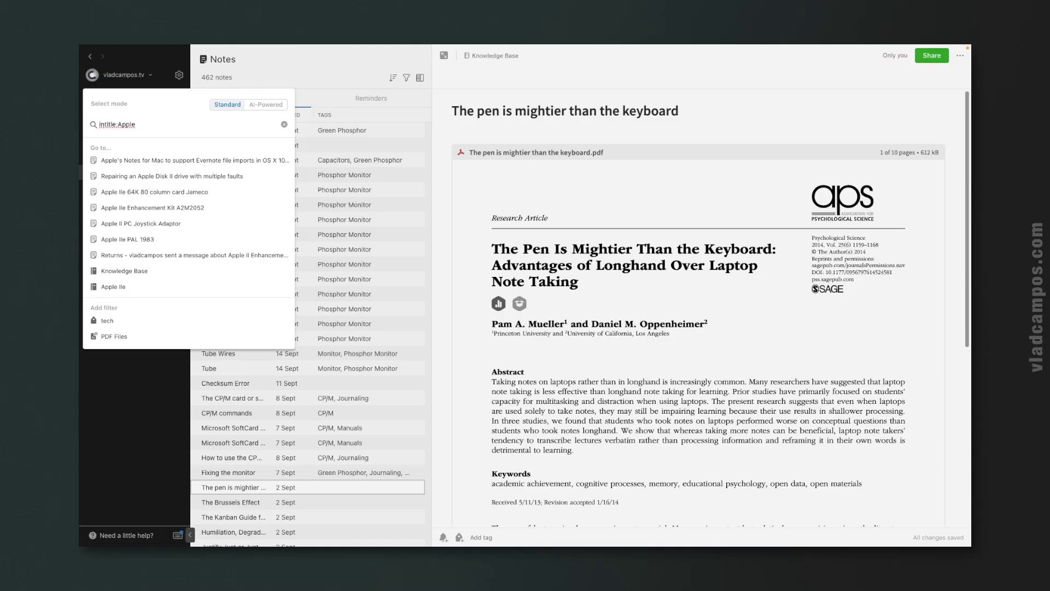
pyautogui.press('Return')
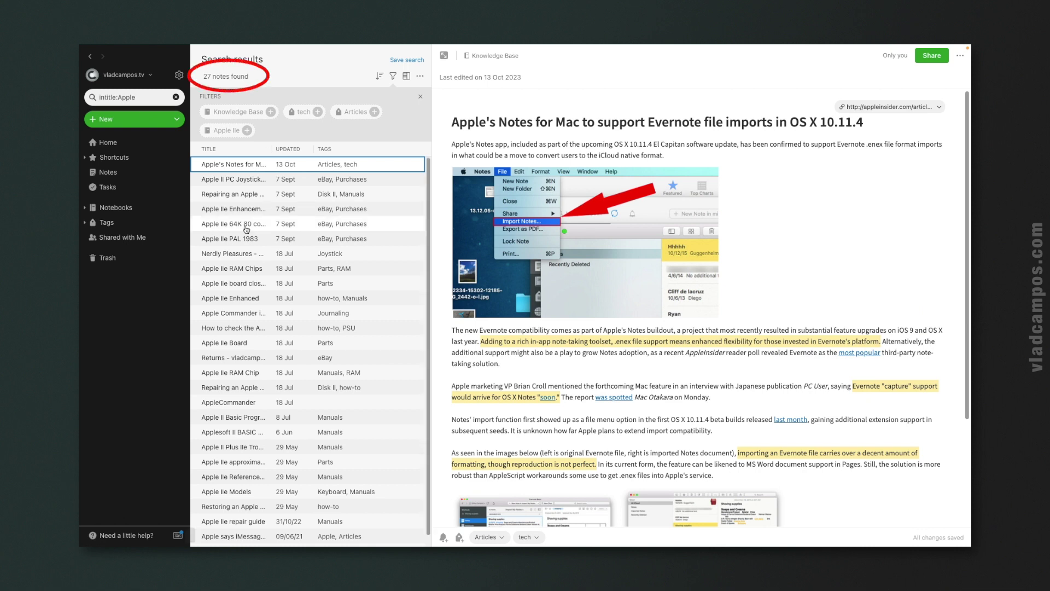
pyautogui.scroll(-1, 254, 403)
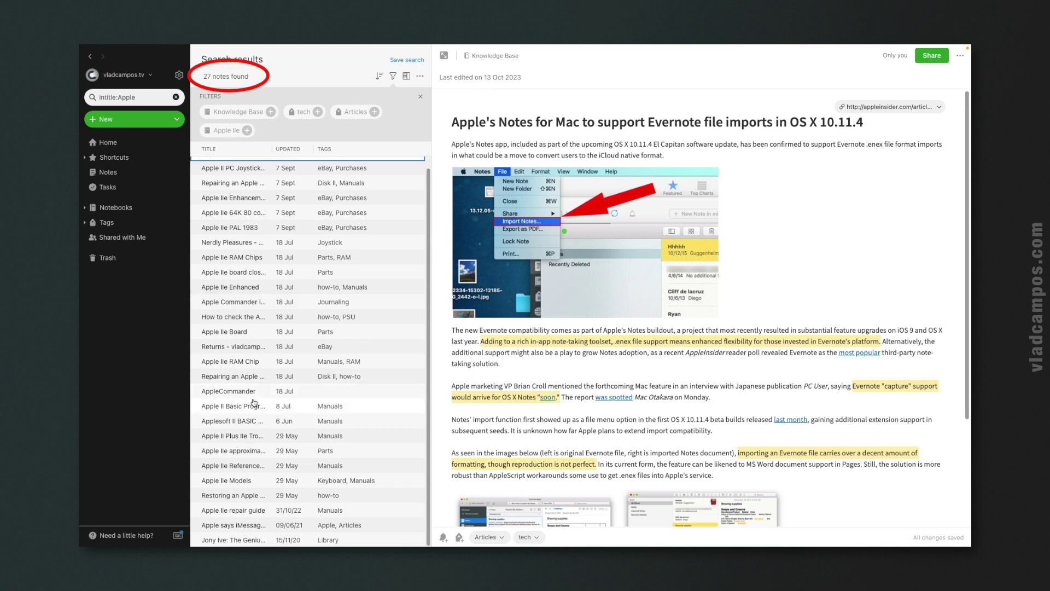
pyautogui.scroll(1, 254, 403)
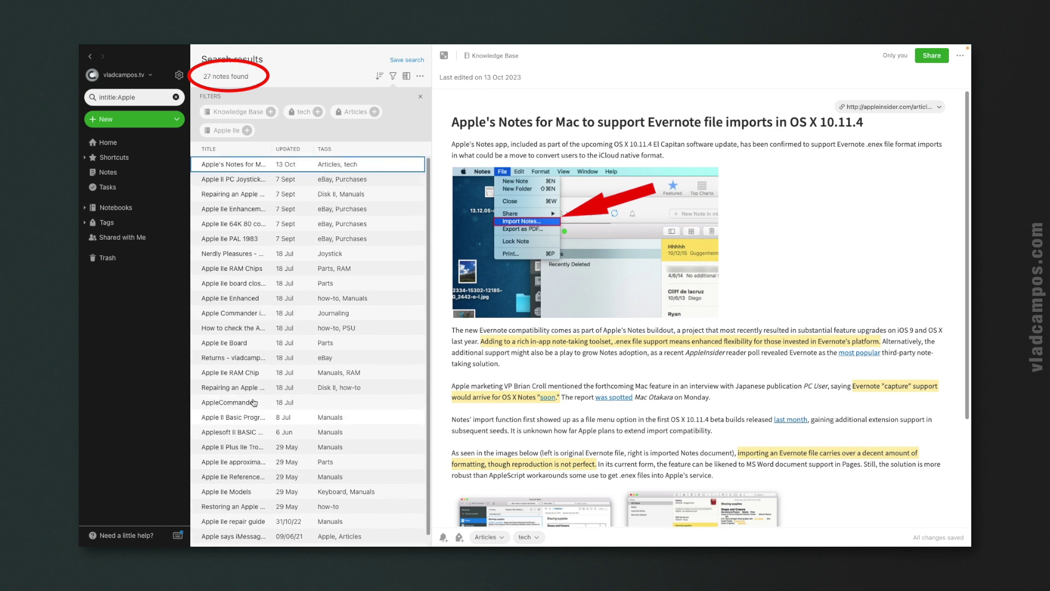
# - Clear the title search, switch the search mode to AI-Powered and accept trying the feature
pyautogui.click(176, 96)
pyautogui.click(152, 99)
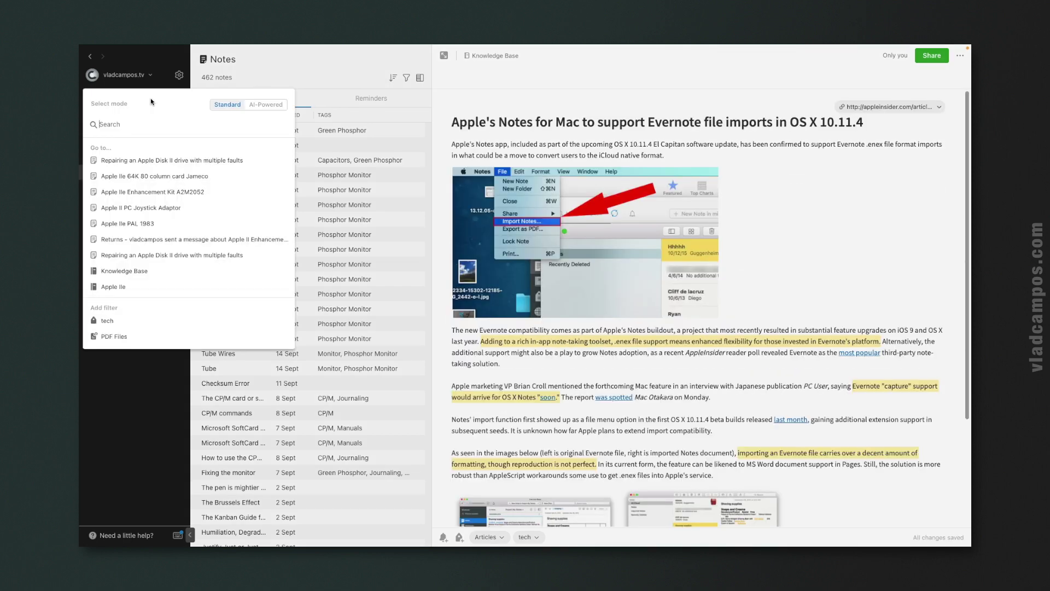
pyautogui.click(261, 105)
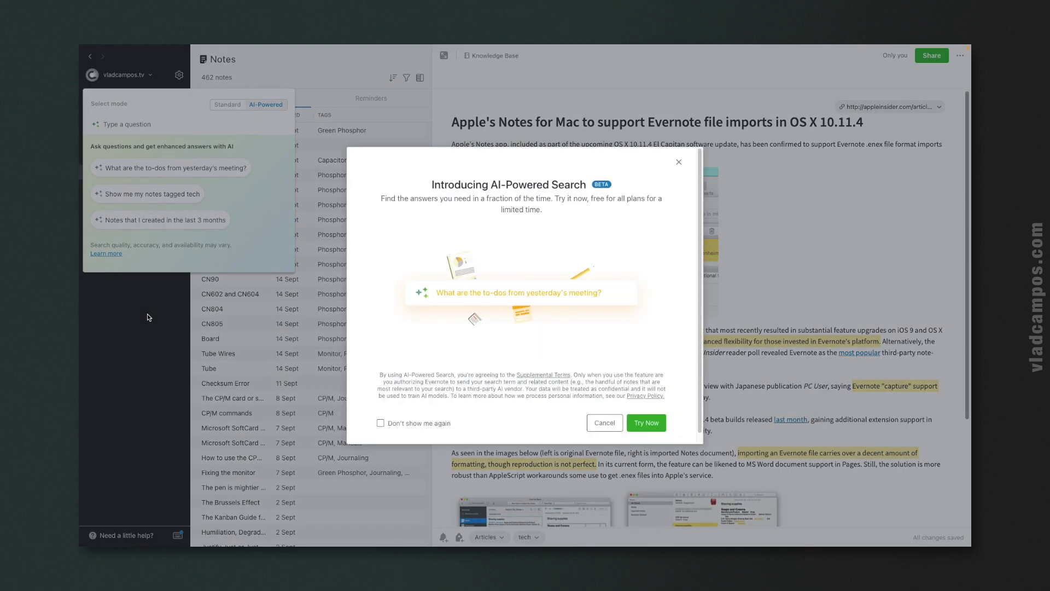
pyautogui.click(646, 423)
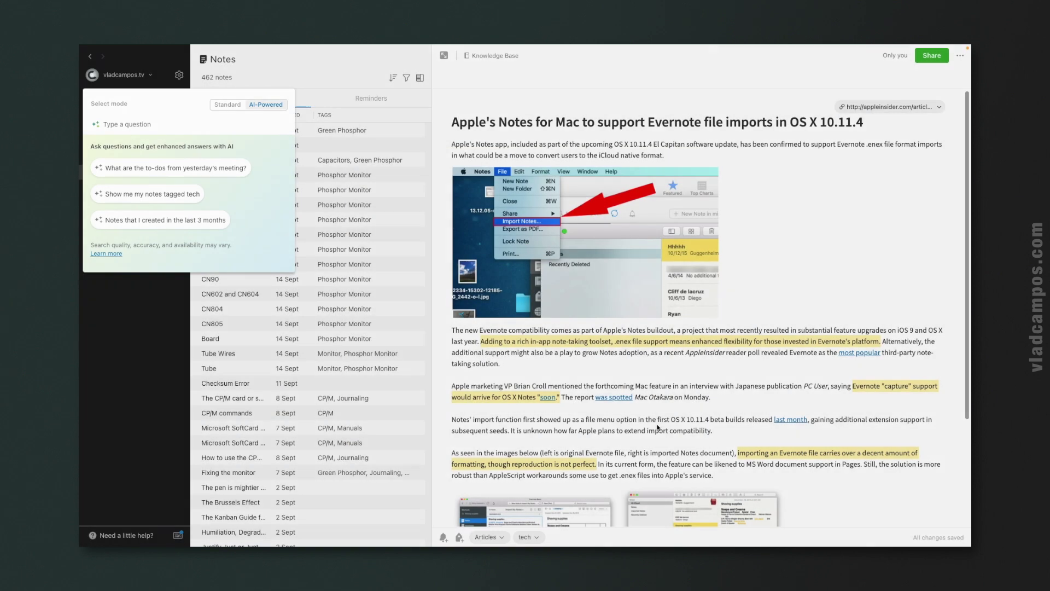
# - Ask the AI-powered search: Show me all notes with titles containing the word "Apple"
pyautogui.write('Show me all notes with tites containing the wor')
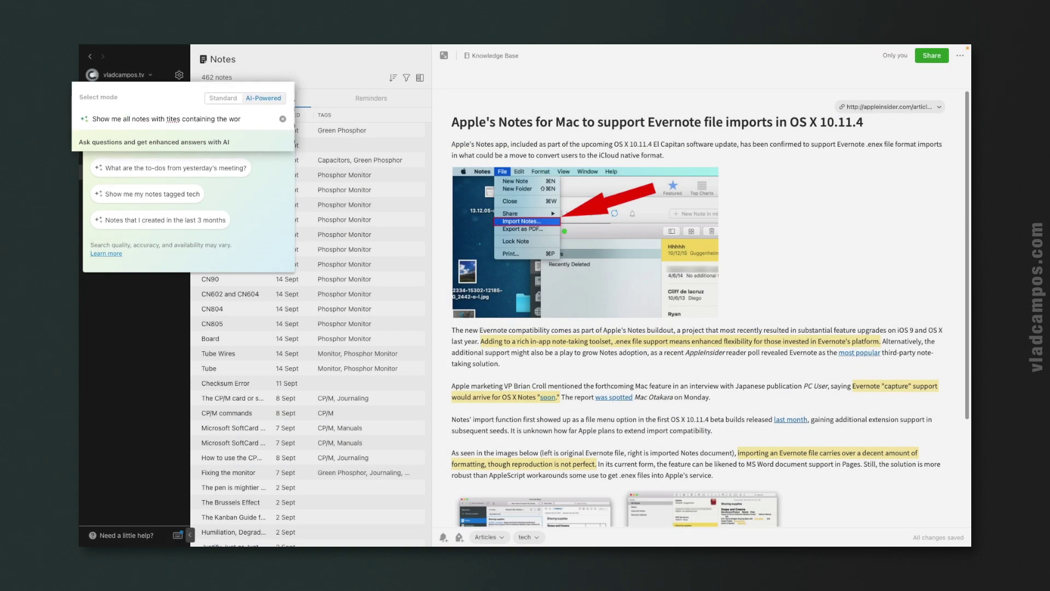
pyautogui.write('d "')
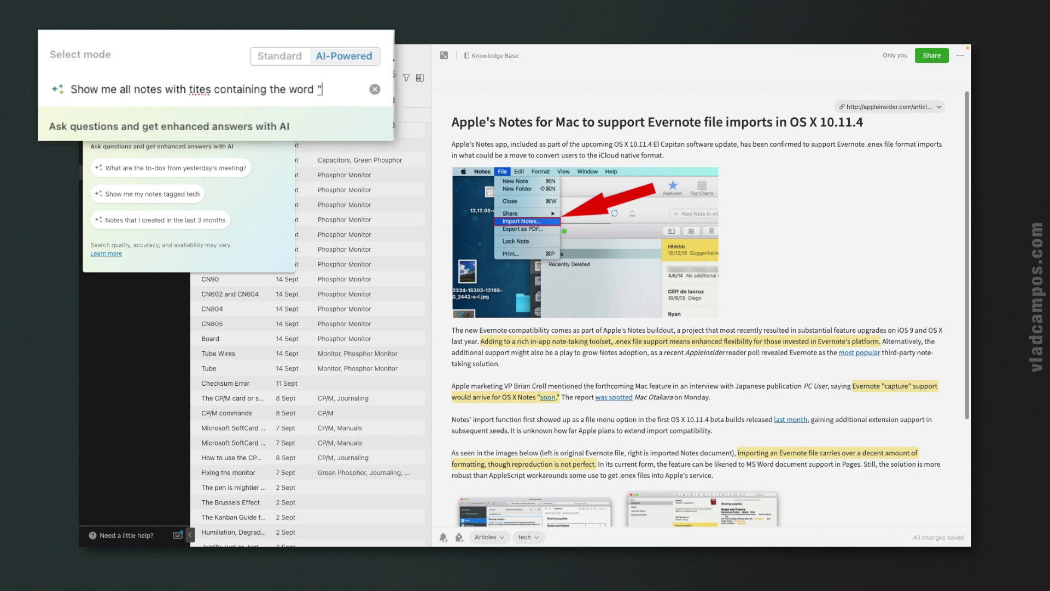
pyautogui.click(189, 81)
pyautogui.write('l')
pyautogui.click(333, 79)
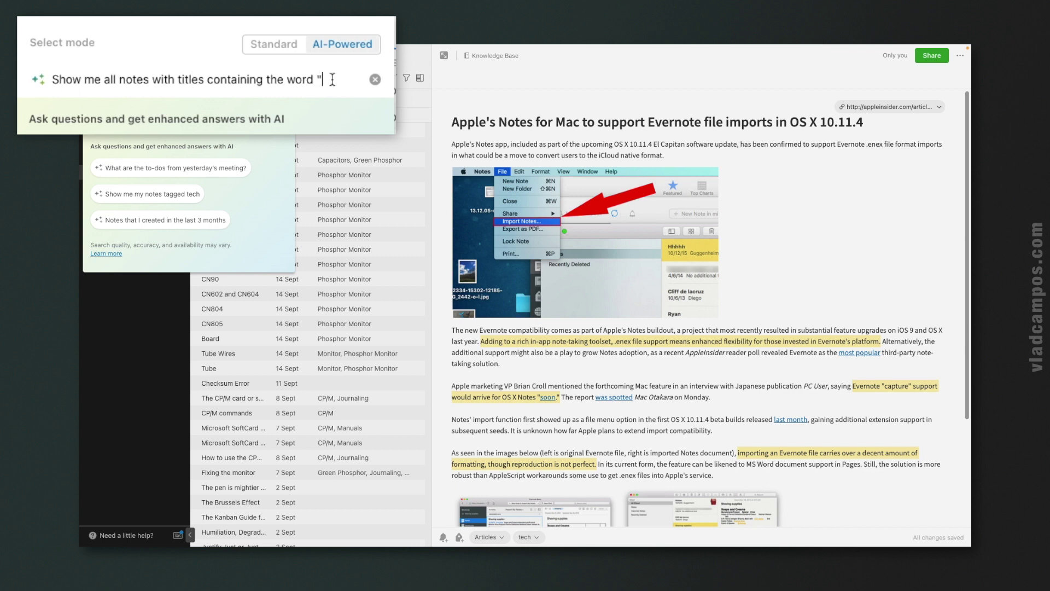
pyautogui.write('Apple"')
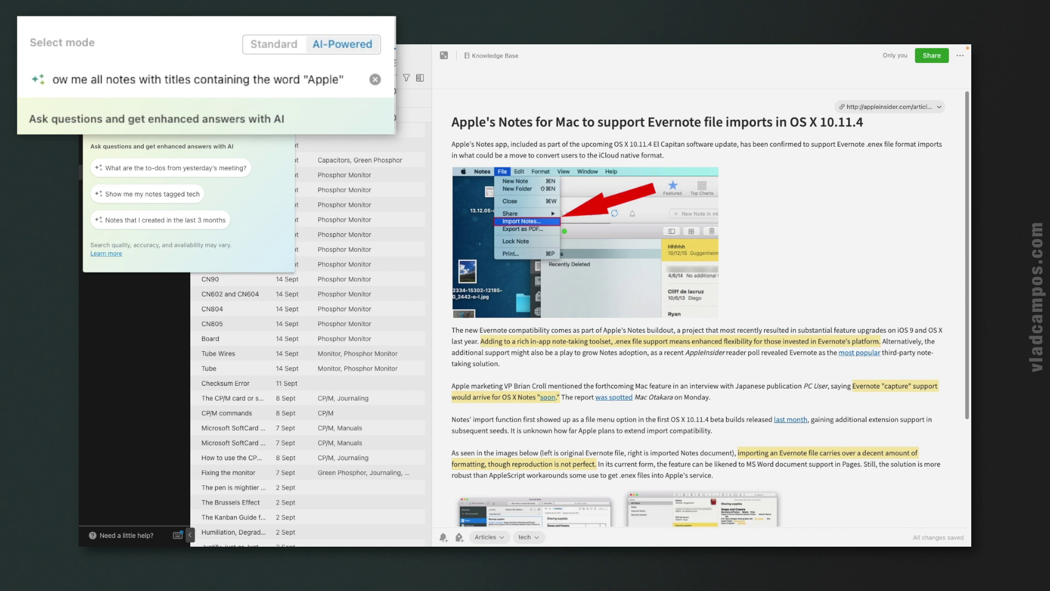
pyautogui.press('Return')
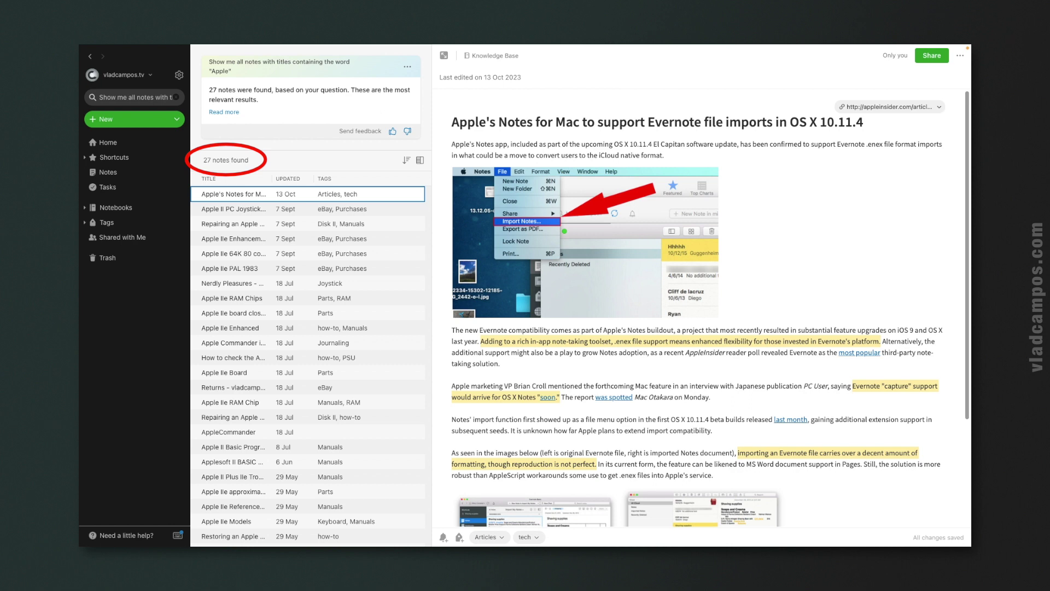
# - Filter the full notes list by the Agile tag and widen the note list
pyautogui.click(407, 77)
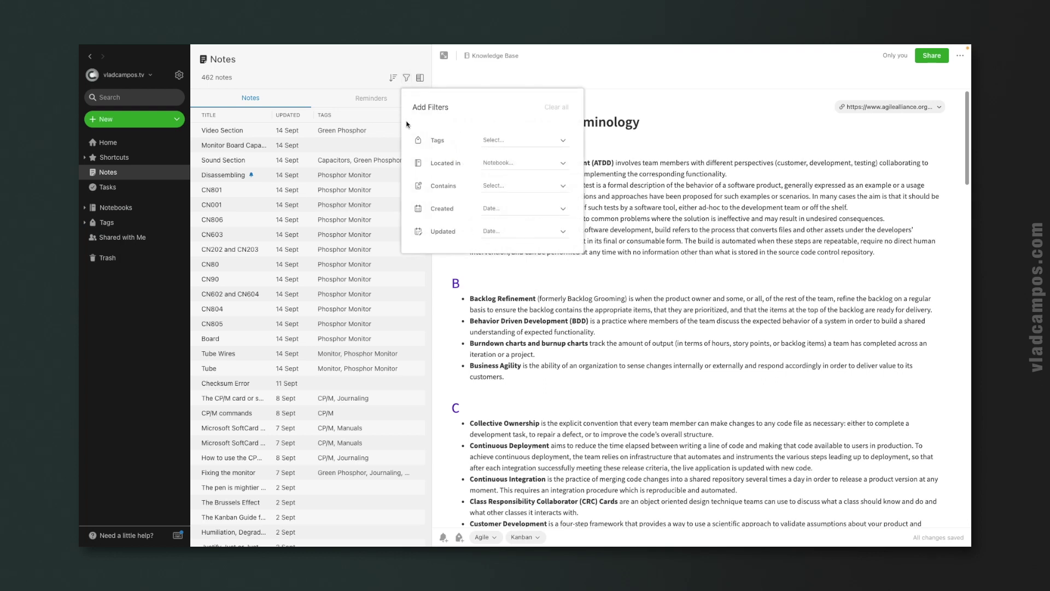
pyautogui.click(498, 141)
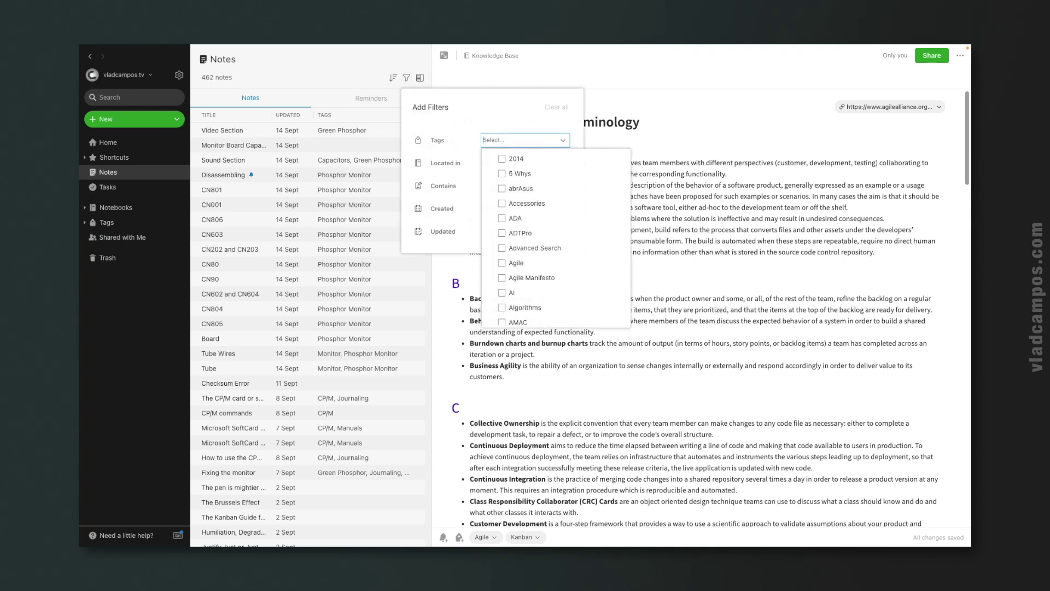
pyautogui.write('agil')
pyautogui.click(501, 104)
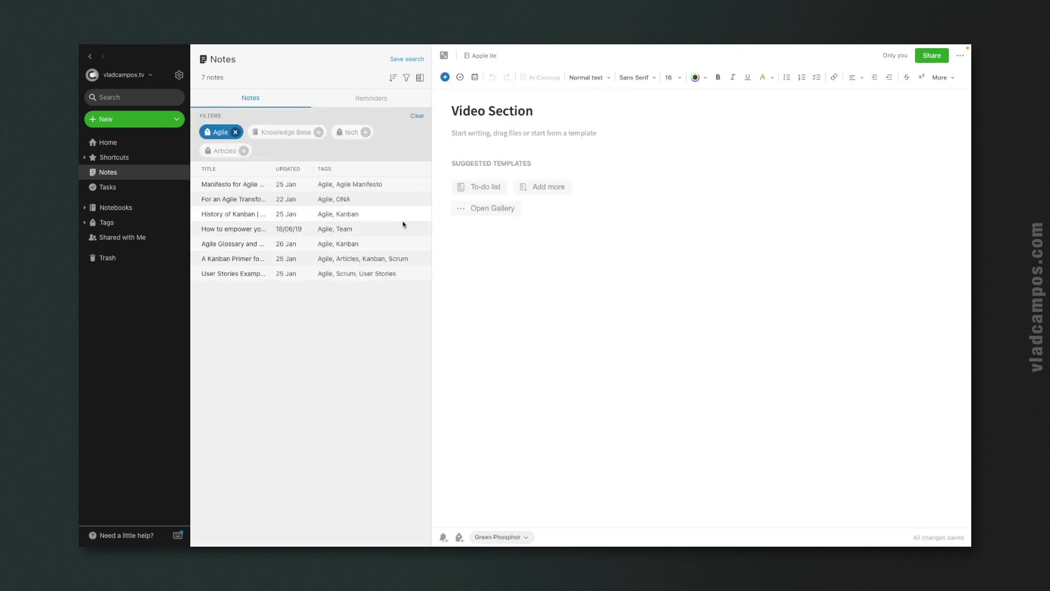
pyautogui.moveTo(432, 224); pyautogui.dragTo(500, 224)
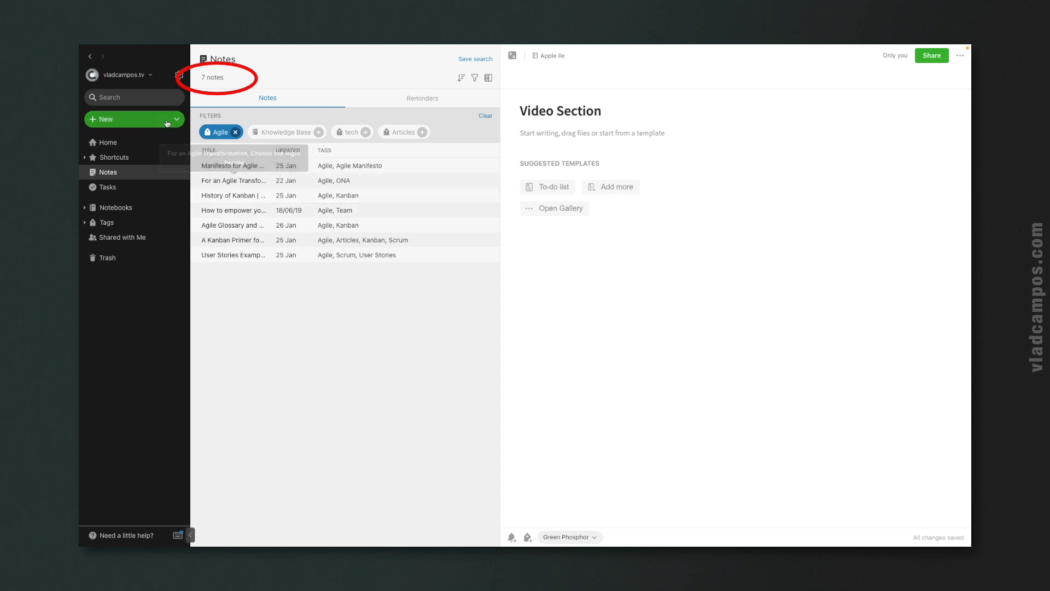
# - Run the AI-powered search with the query tag:Agile NOT teag:Team
pyautogui.click(137, 92)
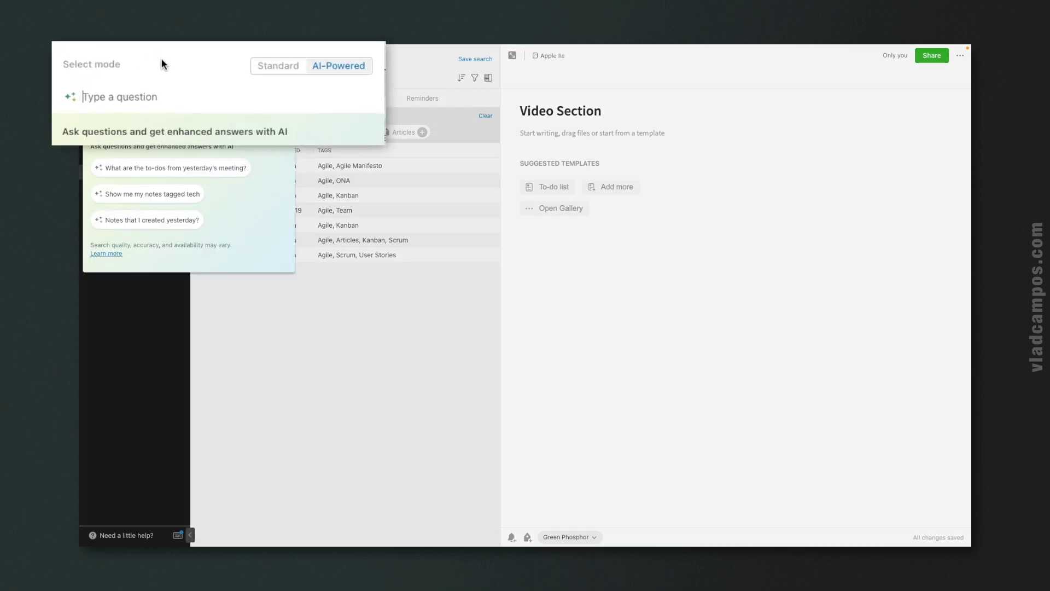
pyautogui.write('tag:Agile')
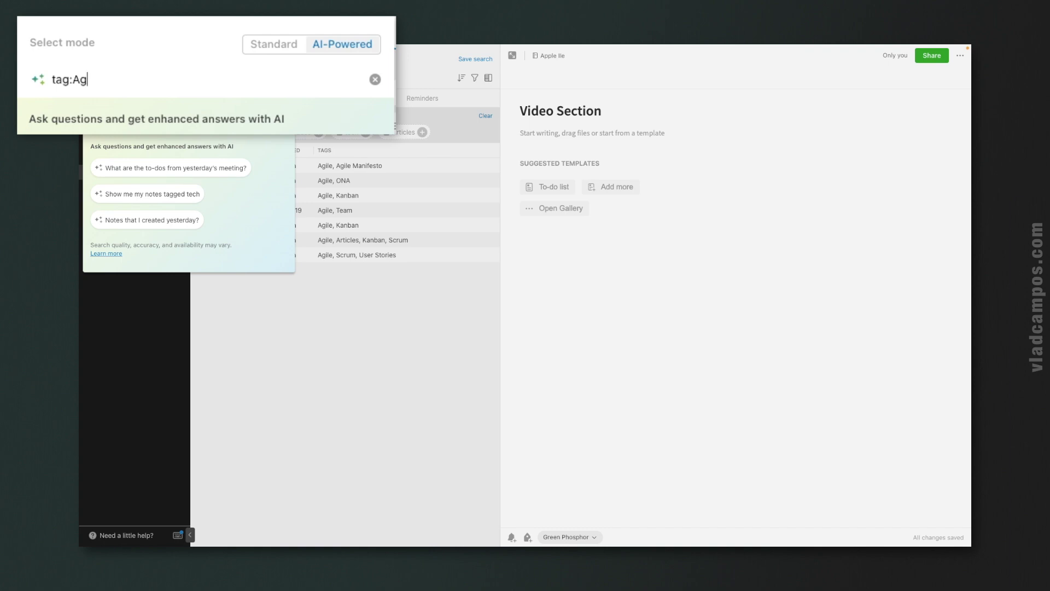
pyautogui.write(' NOT teag:Team')
pyautogui.press('Return')
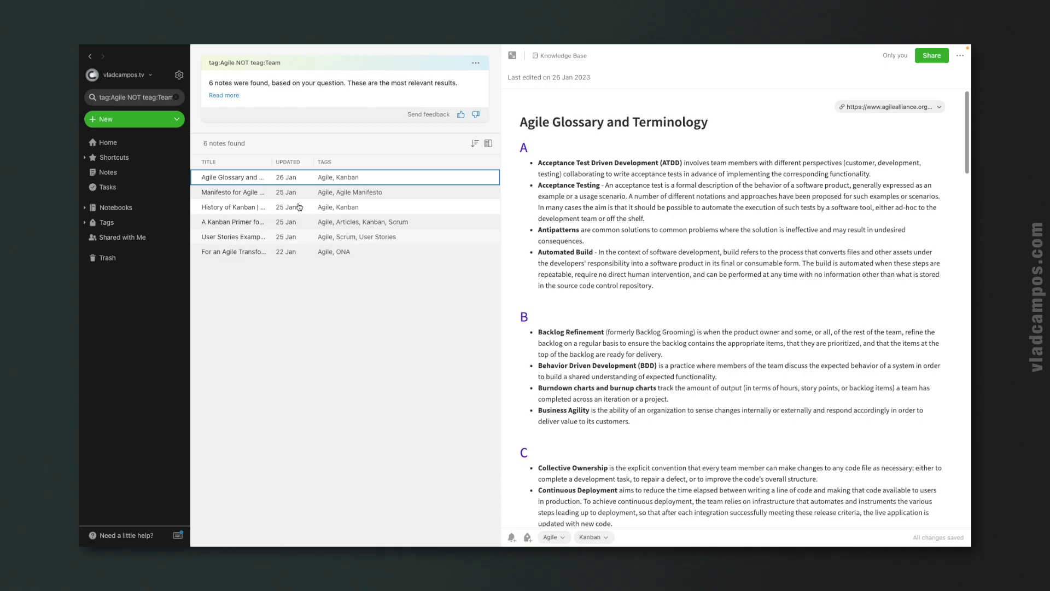
# - Replace the search with the AI question: Show me all notes with the tag Agile but not with the tab Teams
pyautogui.click(178, 98)
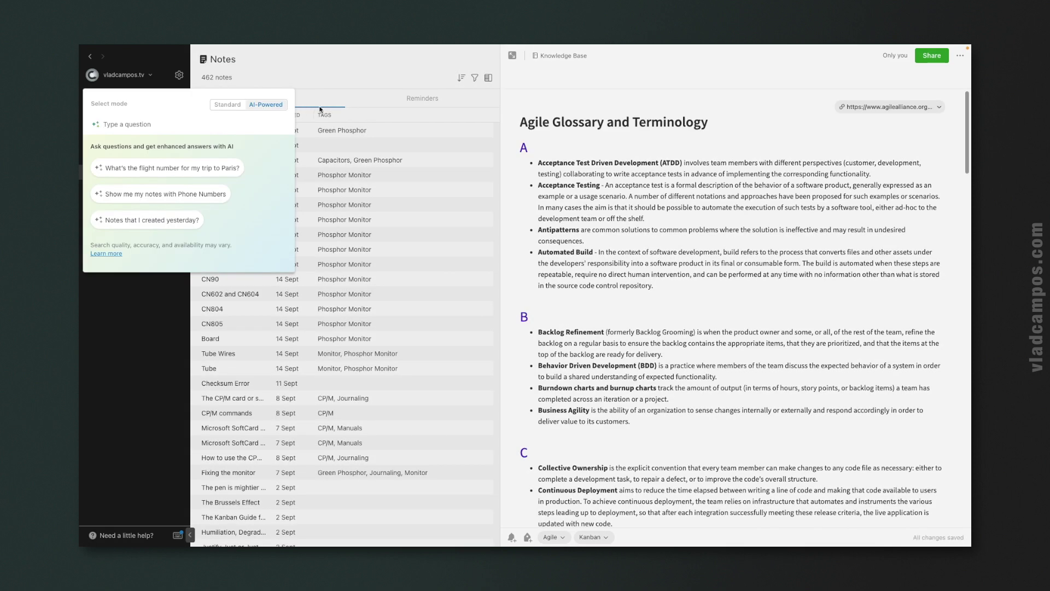
pyautogui.click(179, 124)
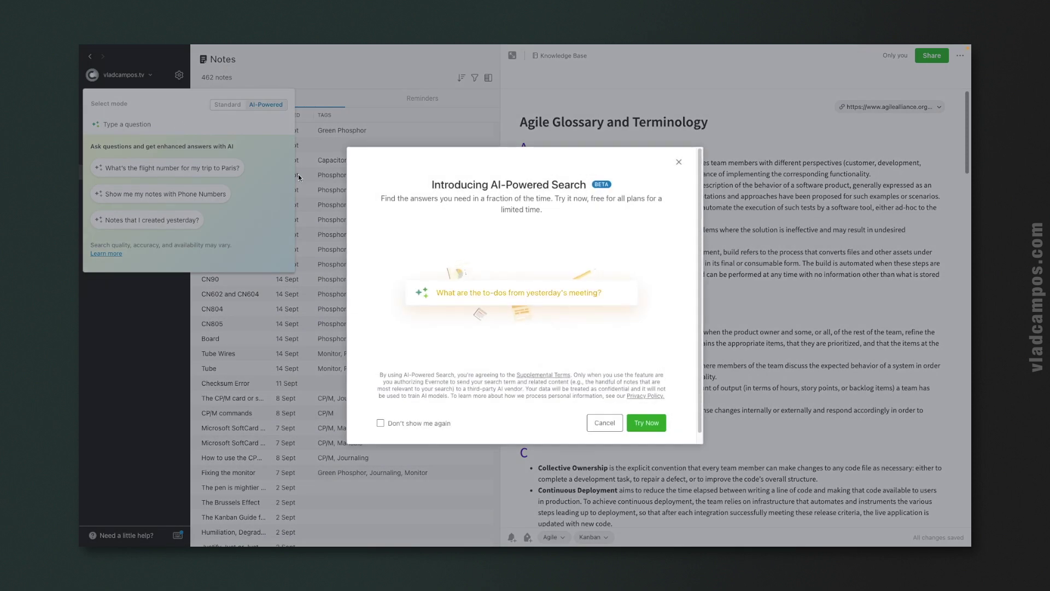
pyautogui.click(646, 423)
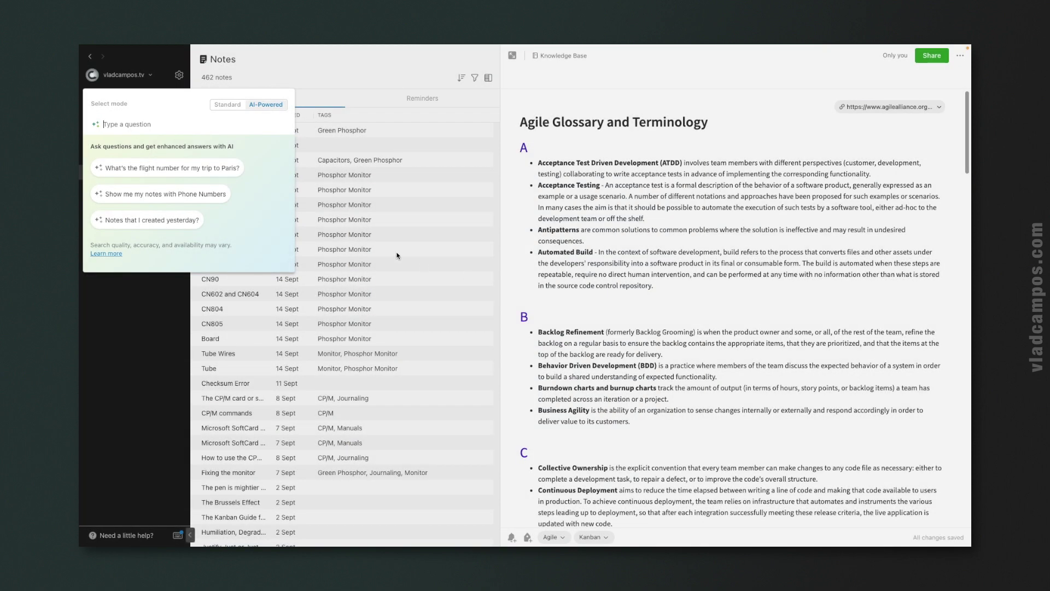
pyautogui.write('Show me all notes with the tag Agile but')
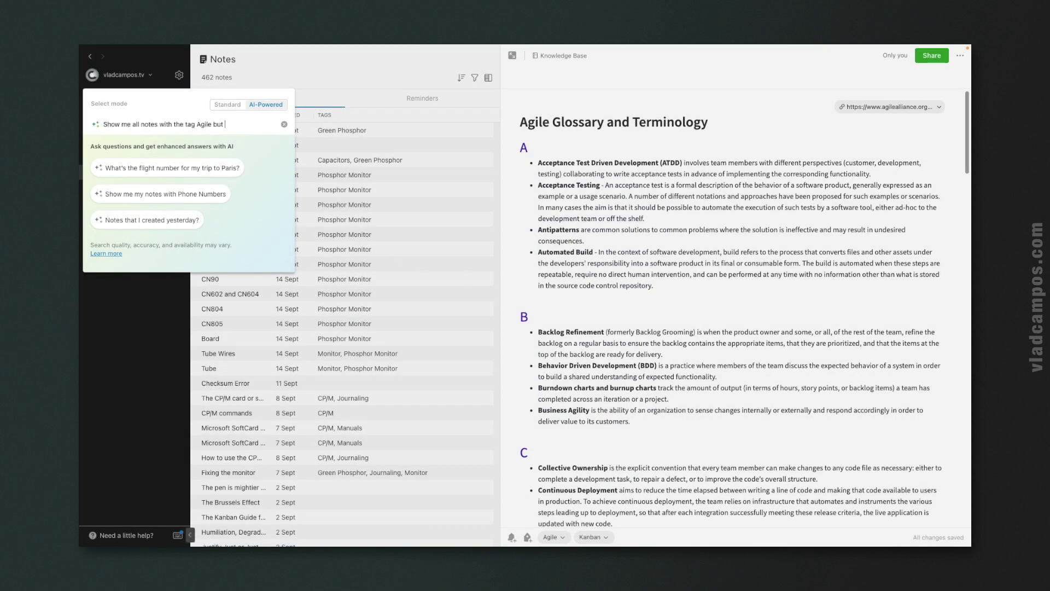
pyautogui.write(' not with the tab Teams')
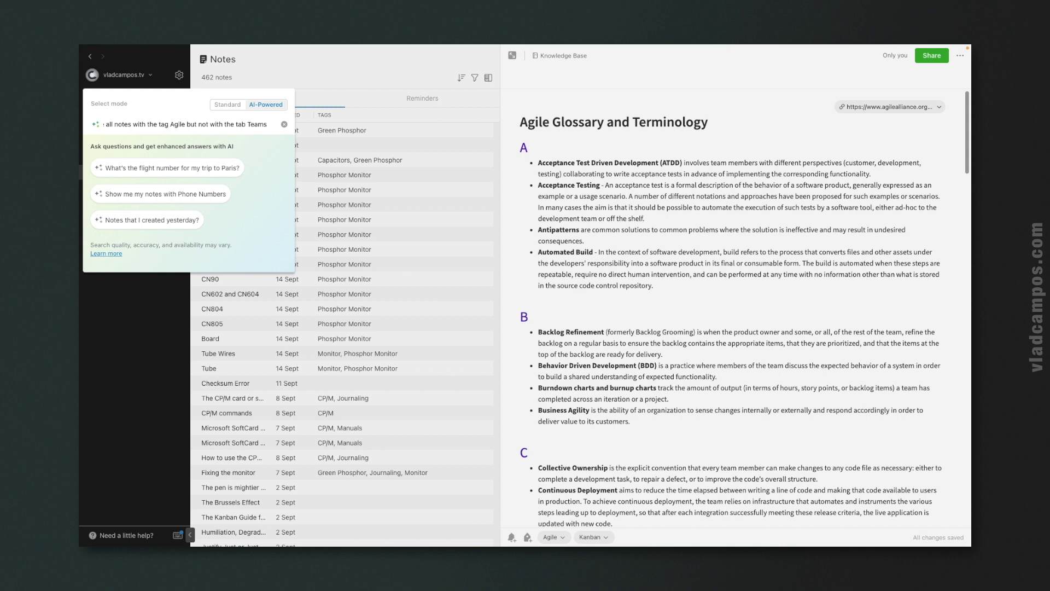
pyautogui.press('Return')
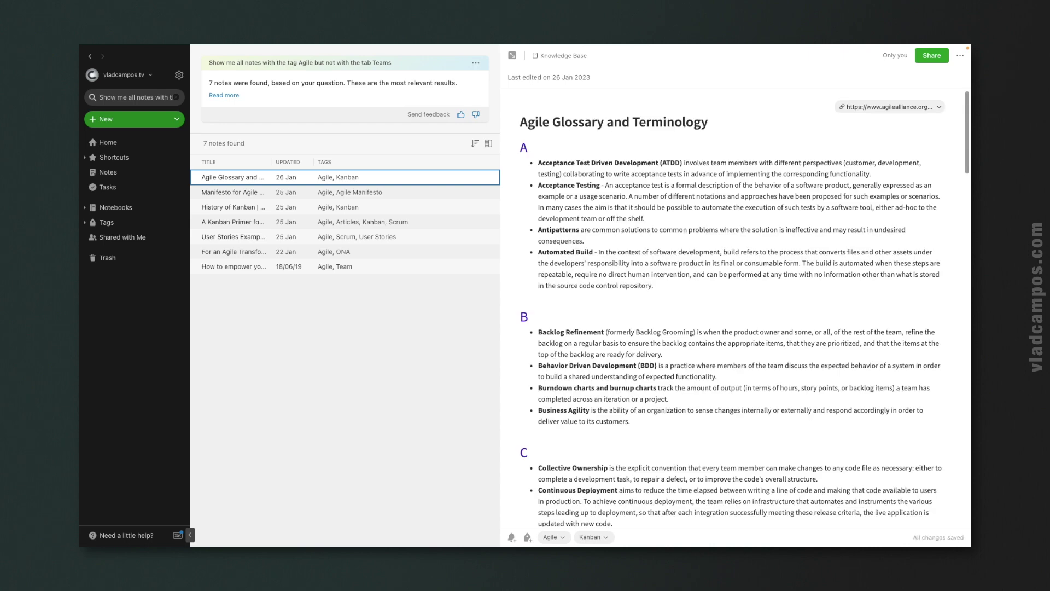
# - Correct the AI question's ending to "not with the tag Team" and run the search again
pyautogui.click(144, 96)
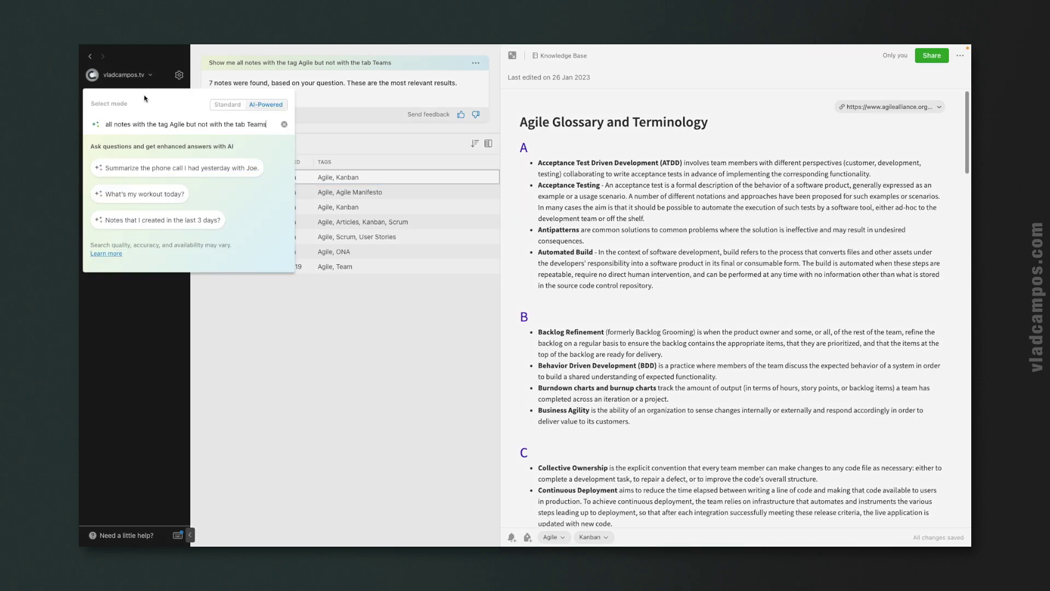
pyautogui.press('BackSpace')
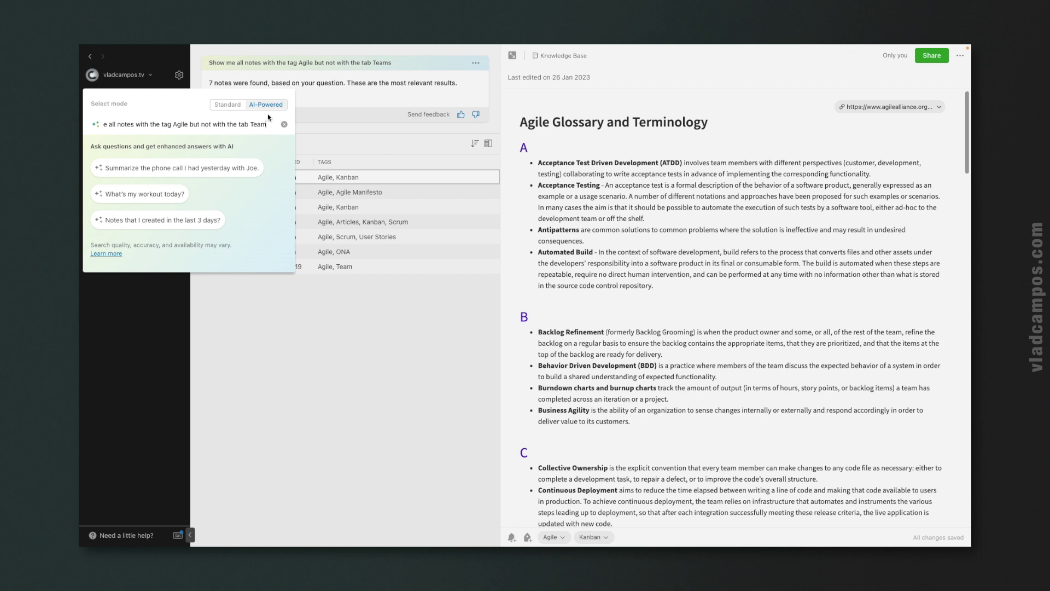
pyautogui.click(247, 124)
pyautogui.press('BackSpace')
pyautogui.write('g')
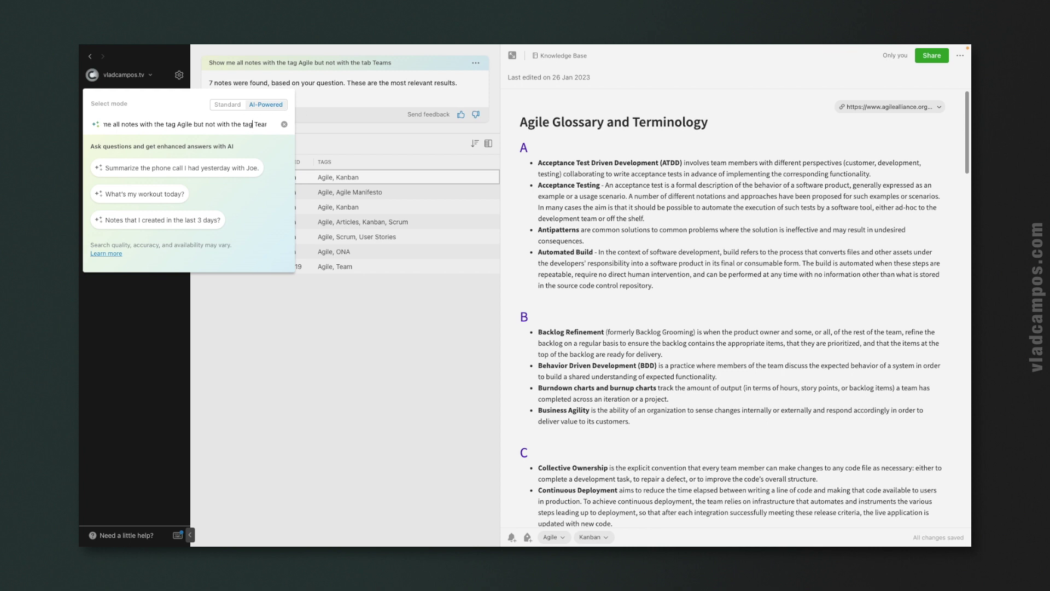
pyautogui.press('Return')
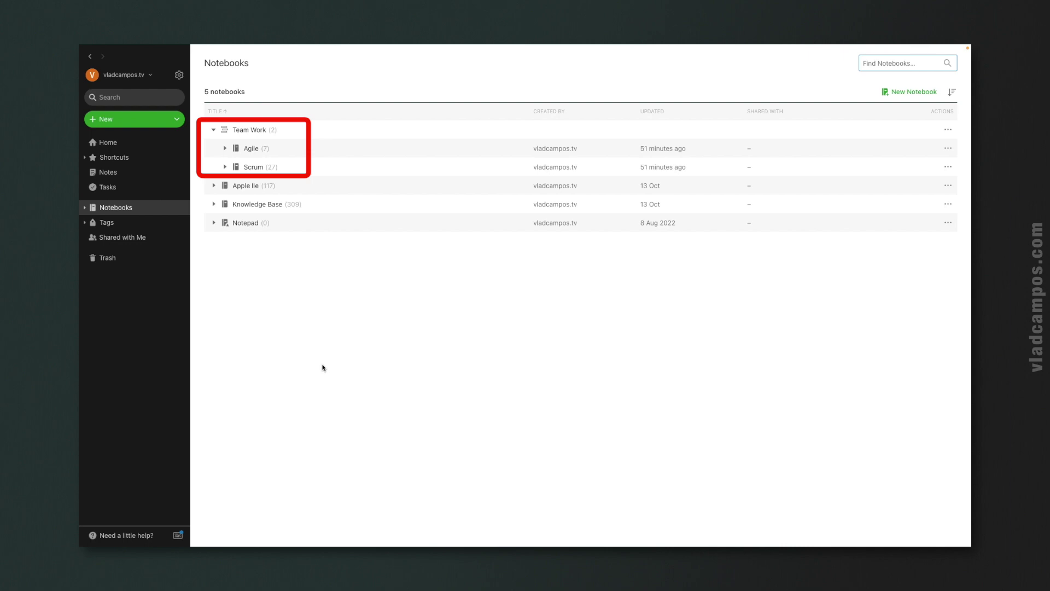
# - Calculate 27+7 in the system-wide Spotlight search to total the notes in the Team Work stack's notebooks
pyautogui.press('super+space')
pyautogui.write('27+7')
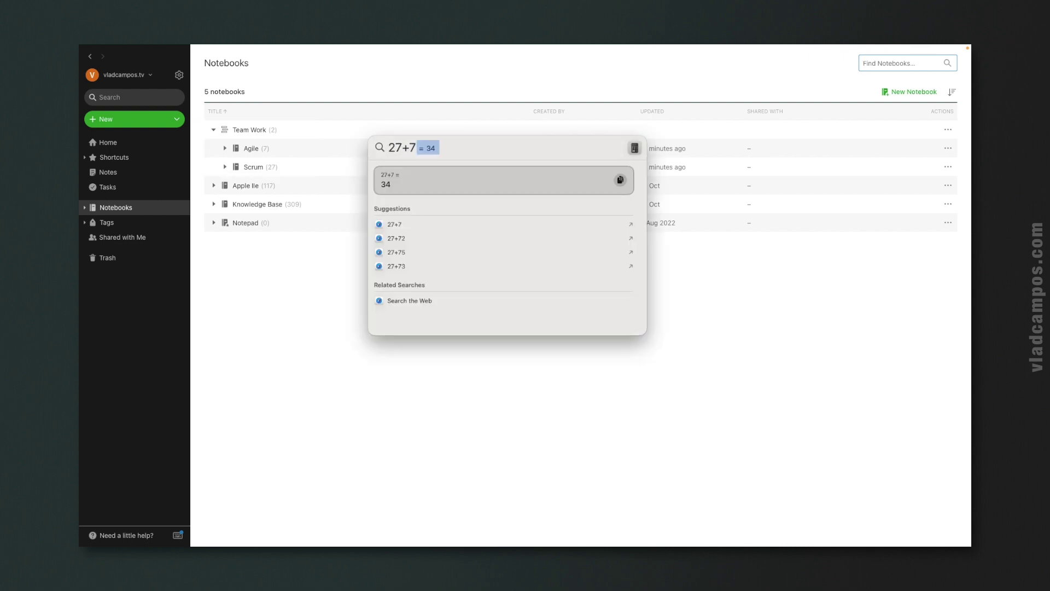
pyautogui.press('Escape')
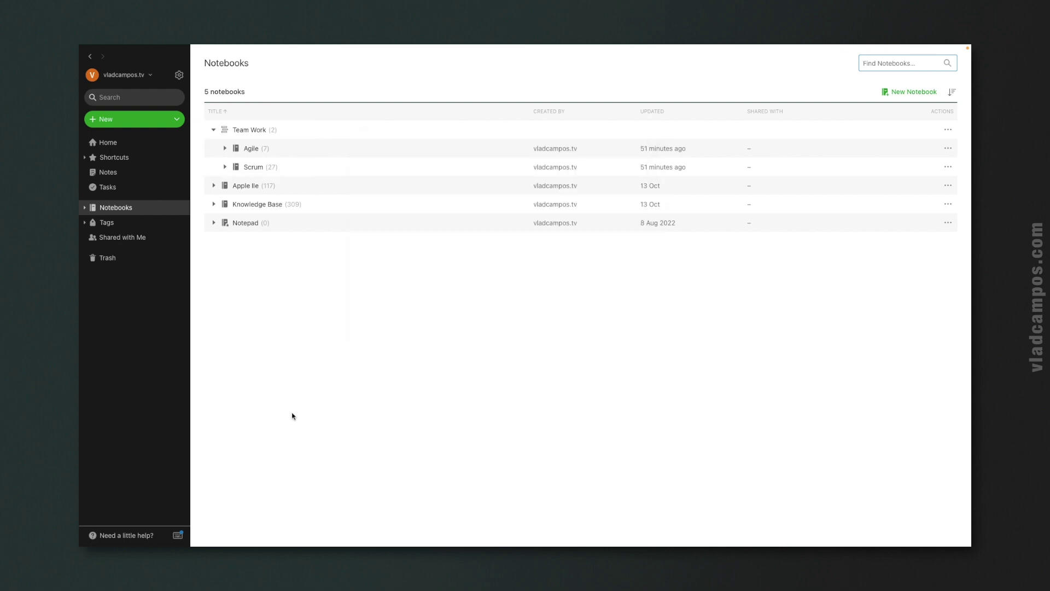
# - Ask the AI-powered search: Show me all notes in the "Team Work" Stack
pyautogui.click(138, 99)
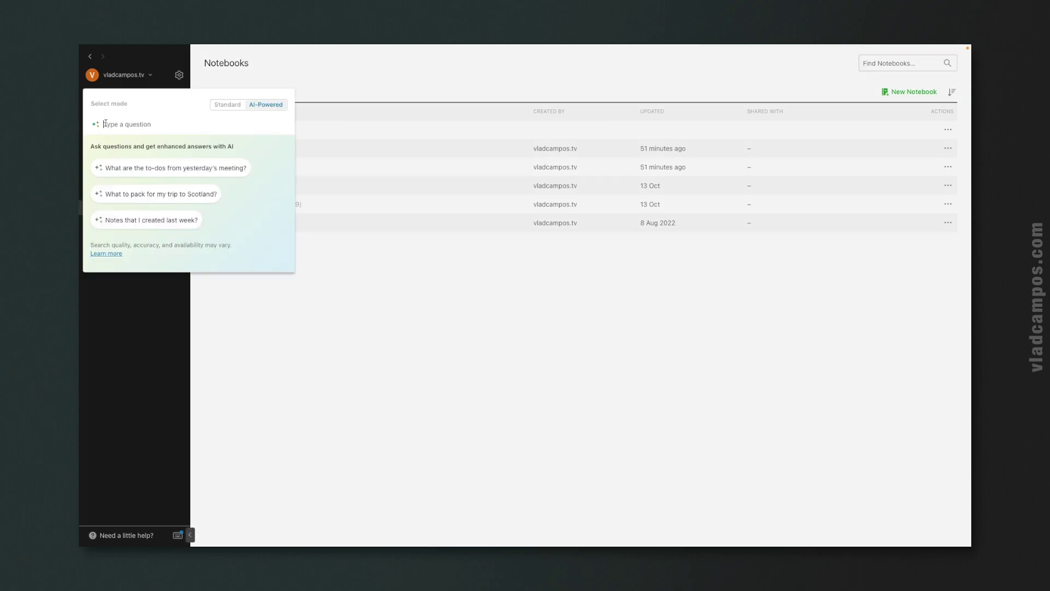
pyautogui.write('S')
pyautogui.write('es in the "Team Work" Stack.')
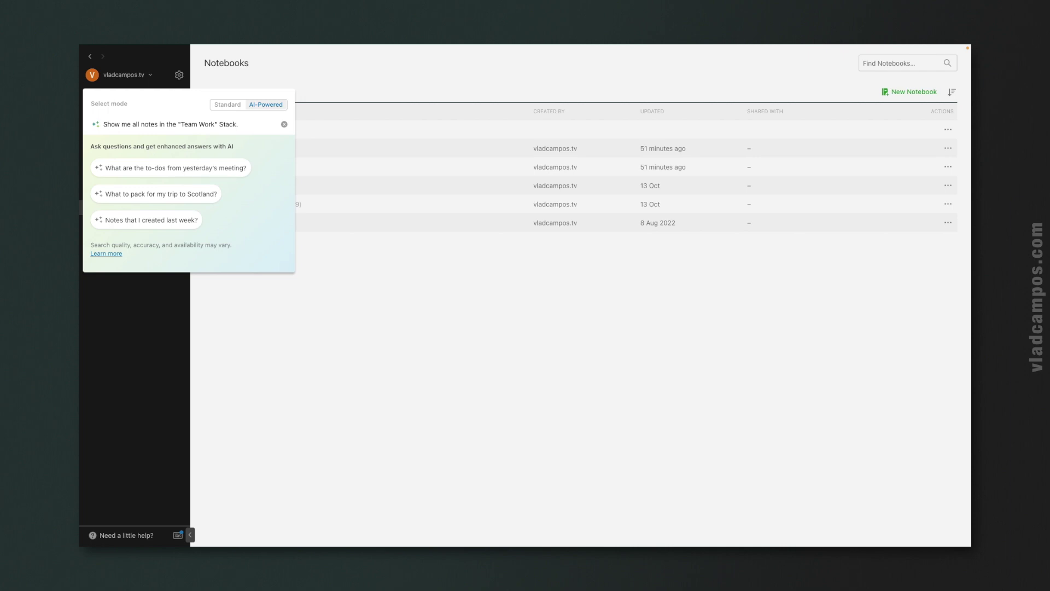
pyautogui.press('Return')
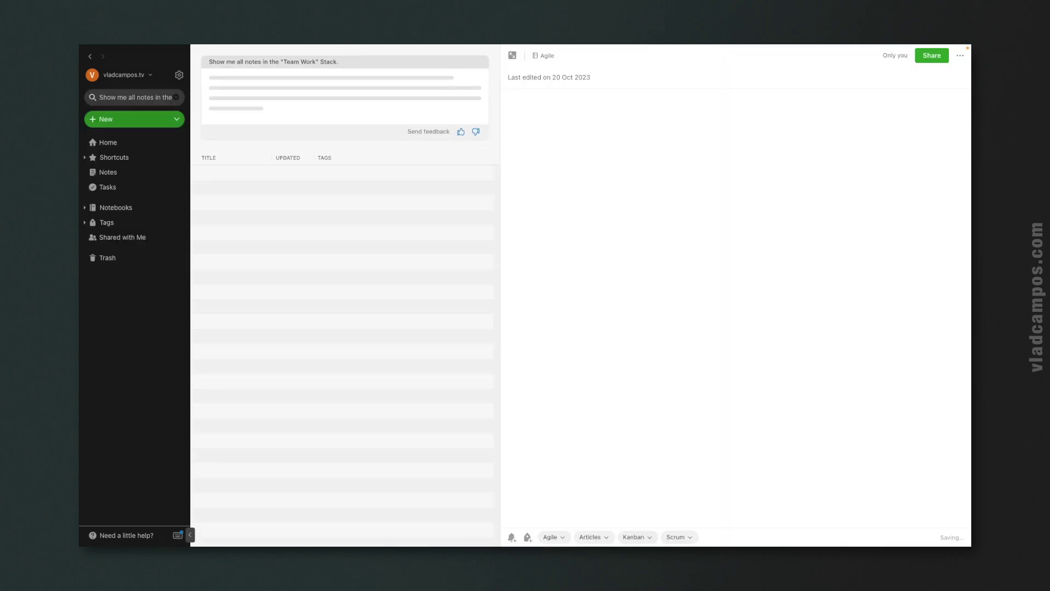
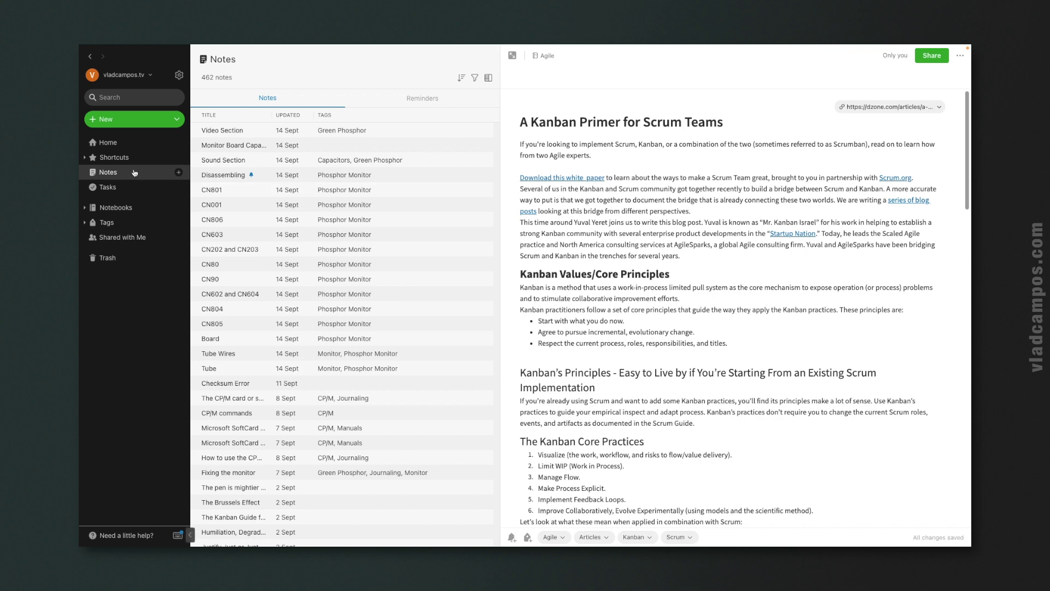
# - Open the Scrum and Agile notebooks of the Team Work stack in turn to check their notes and tags
pyautogui.click(126, 207)
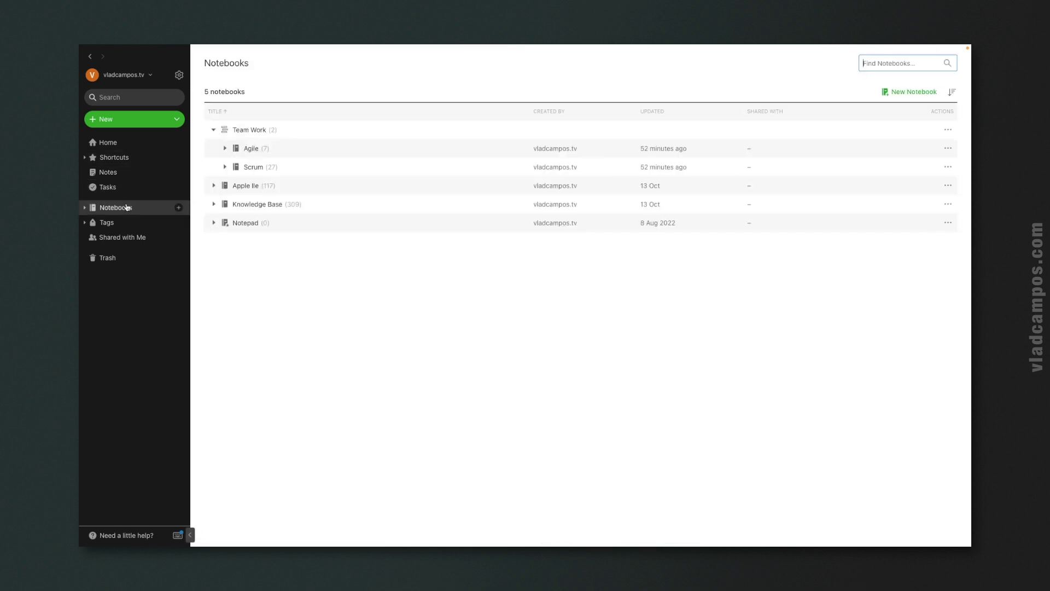
pyautogui.click(254, 167)
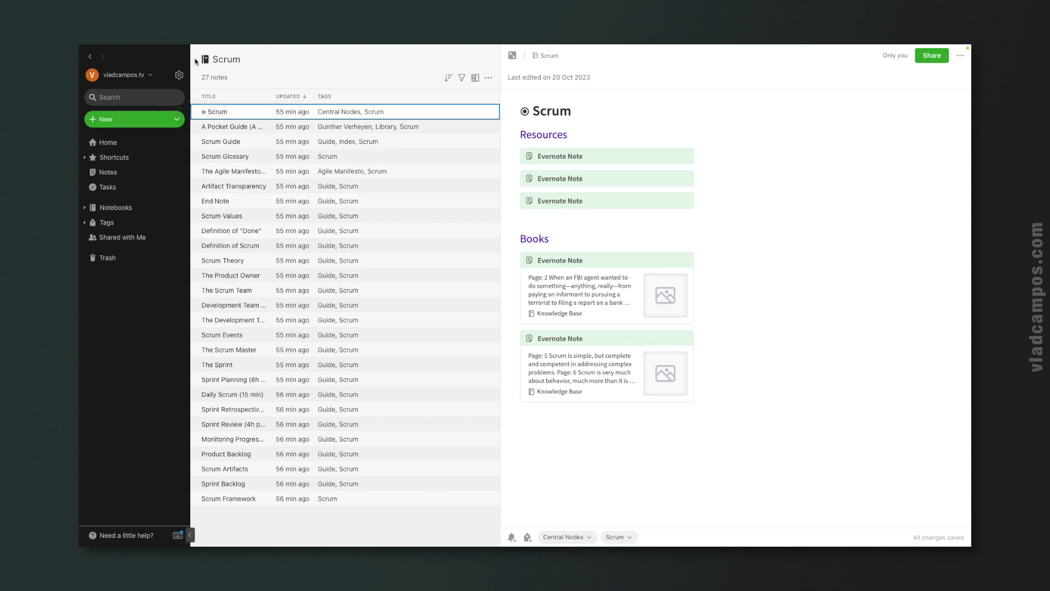
pyautogui.click(90, 56)
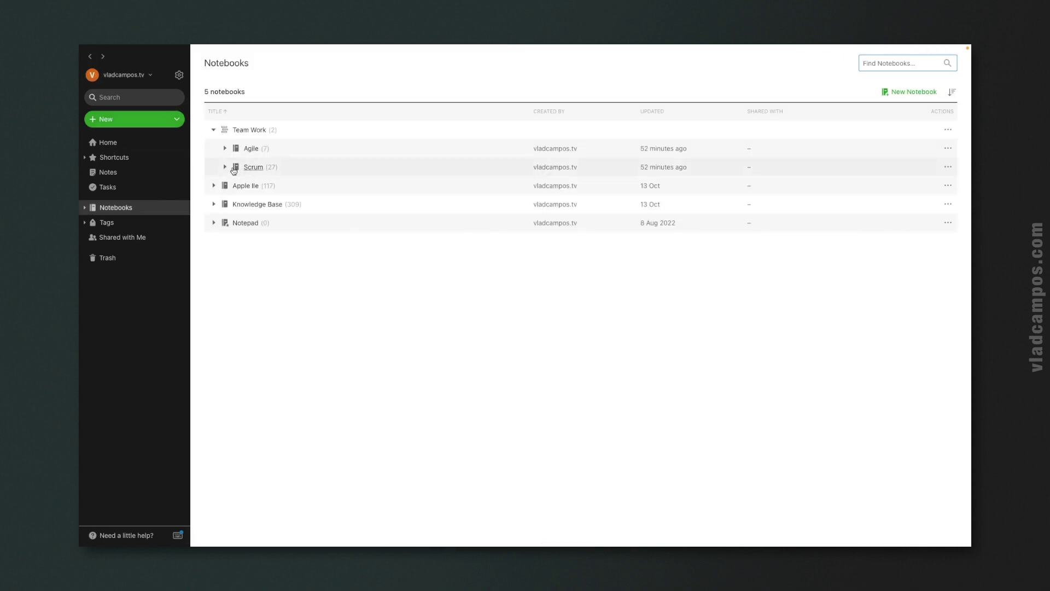
pyautogui.click(251, 148)
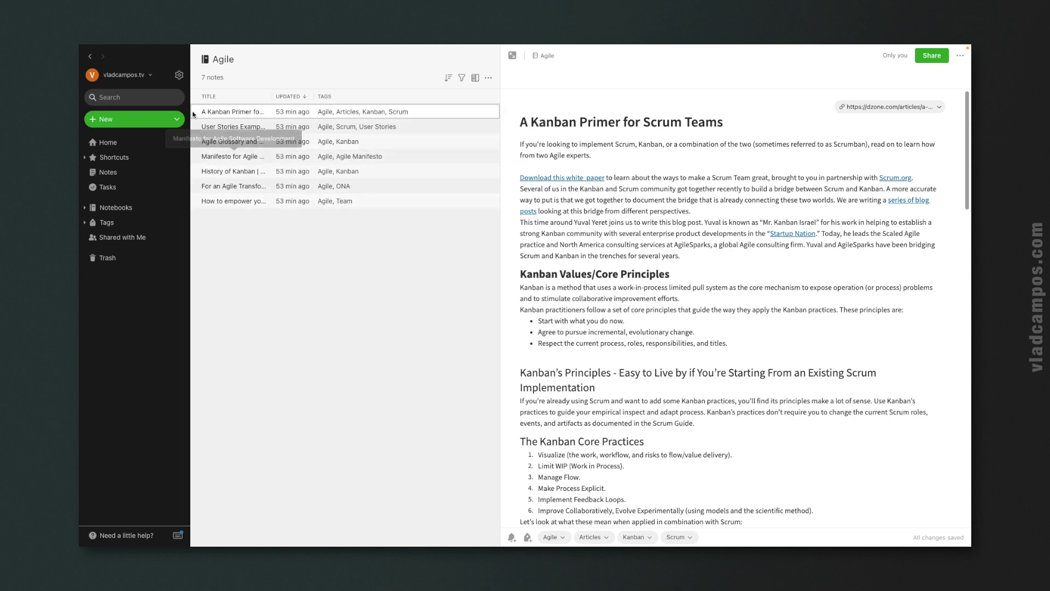
pyautogui.click(90, 56)
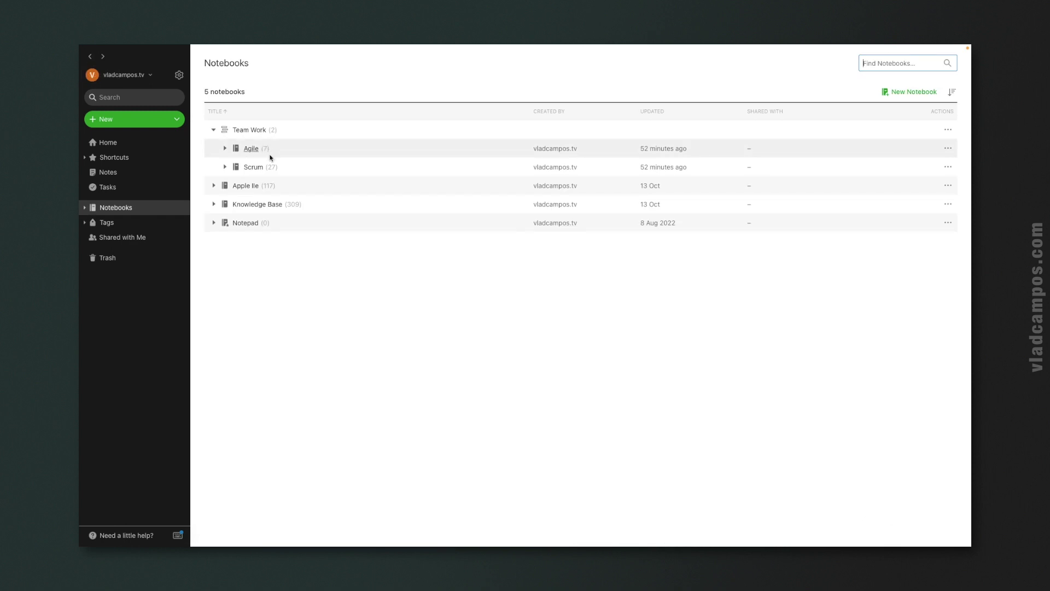
# - Filter the Scrum notebook's notes by the Kanban tag
pyautogui.click(256, 168)
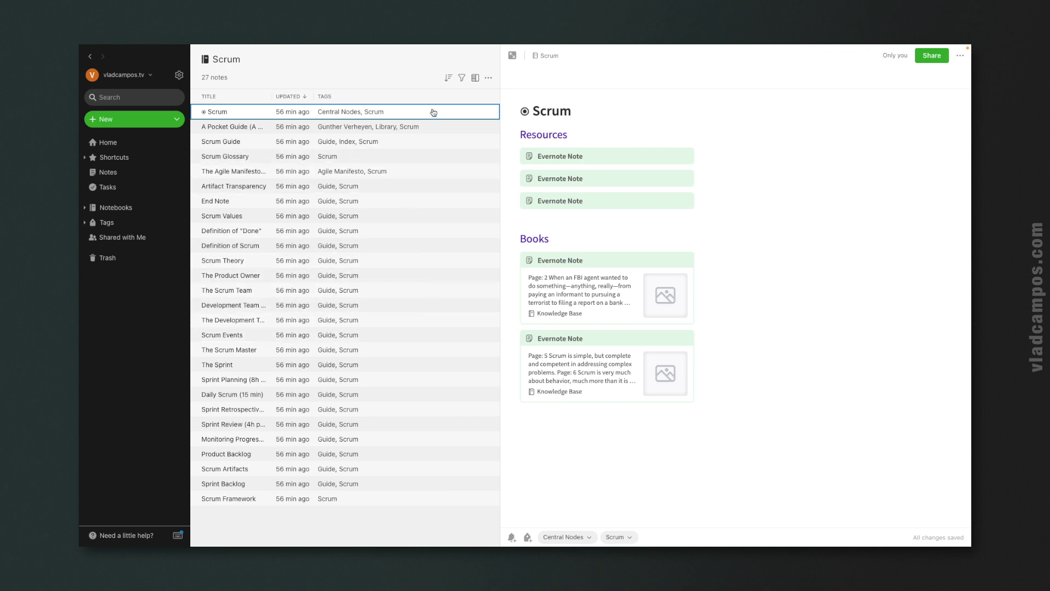
pyautogui.click(462, 78)
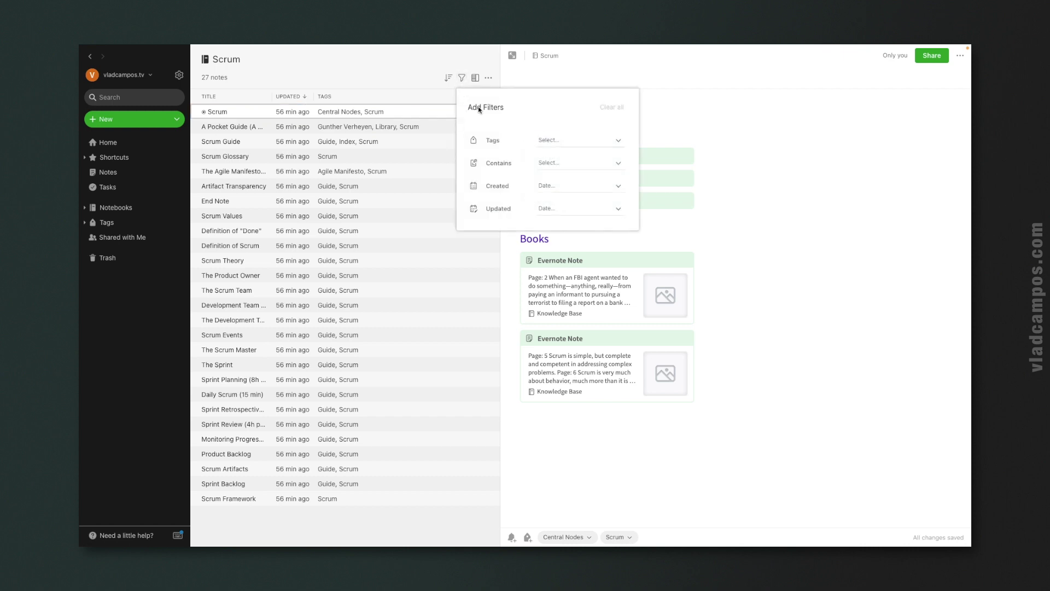
pyautogui.click(553, 139)
pyautogui.write('kan')
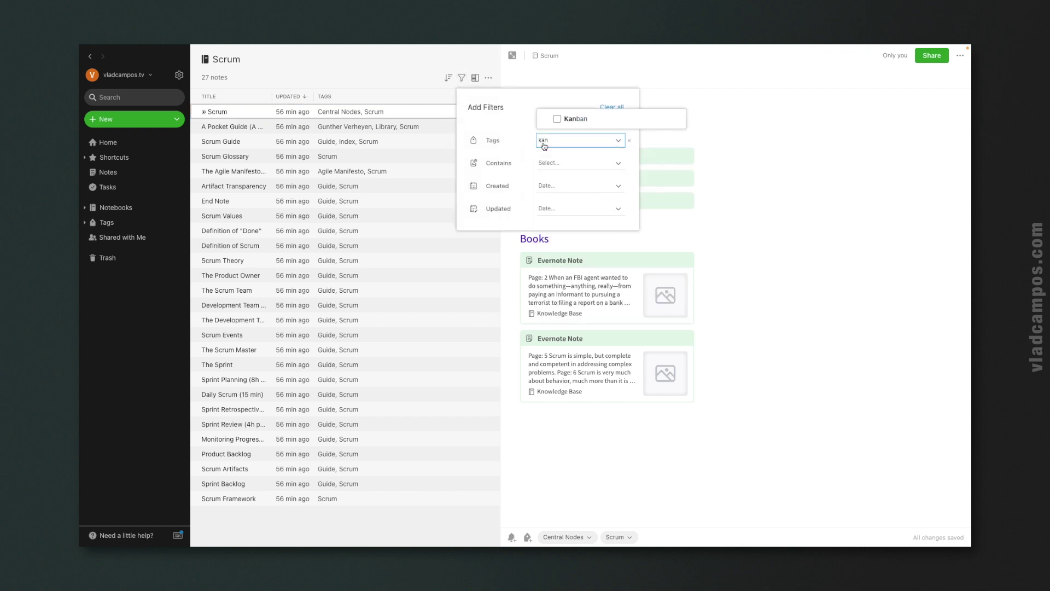
pyautogui.click(557, 120)
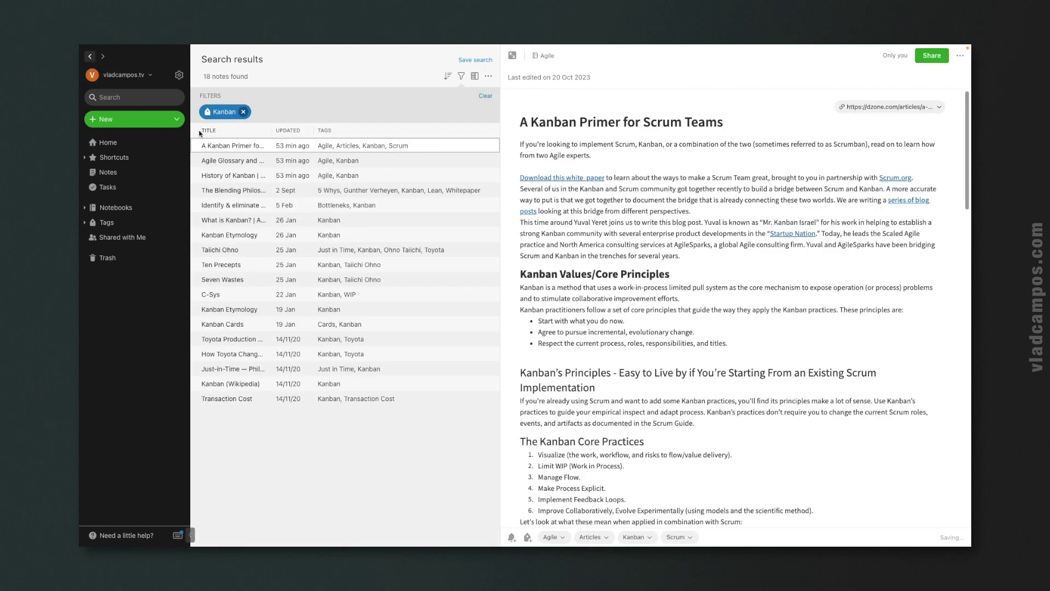
# - Open the Agile notebook and filter its notes by the Kanban tag
pyautogui.click(122, 207)
pyautogui.click(251, 148)
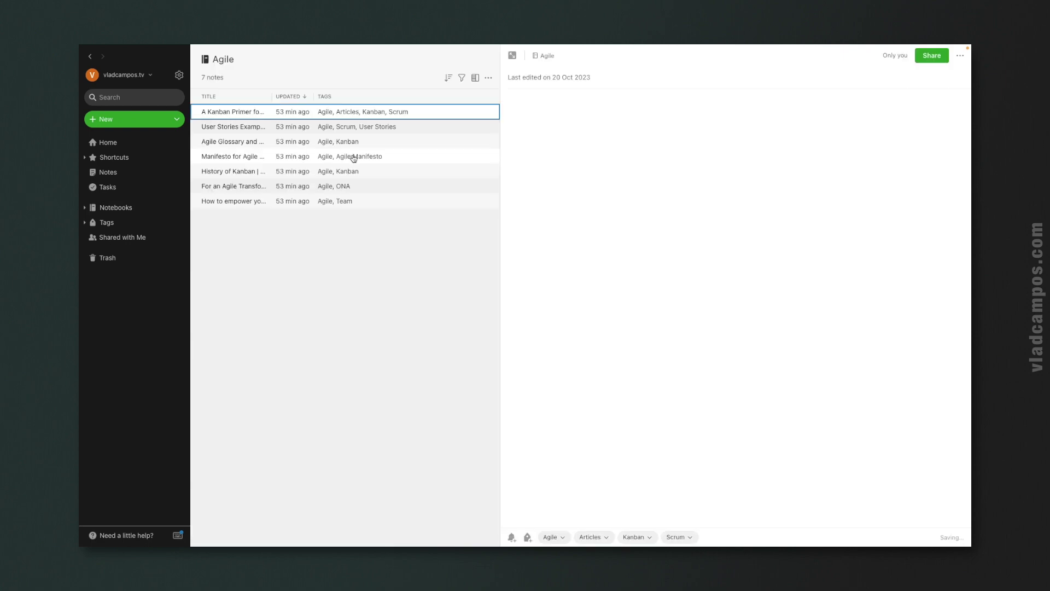
pyautogui.click(463, 79)
pyautogui.click(562, 143)
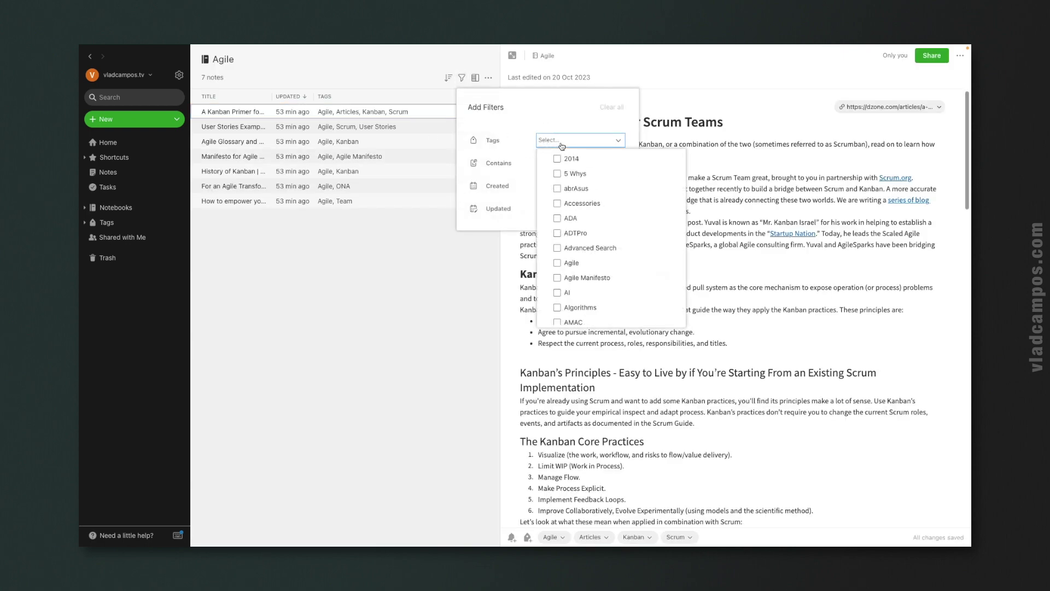
pyautogui.write('kan')
pyautogui.click(563, 119)
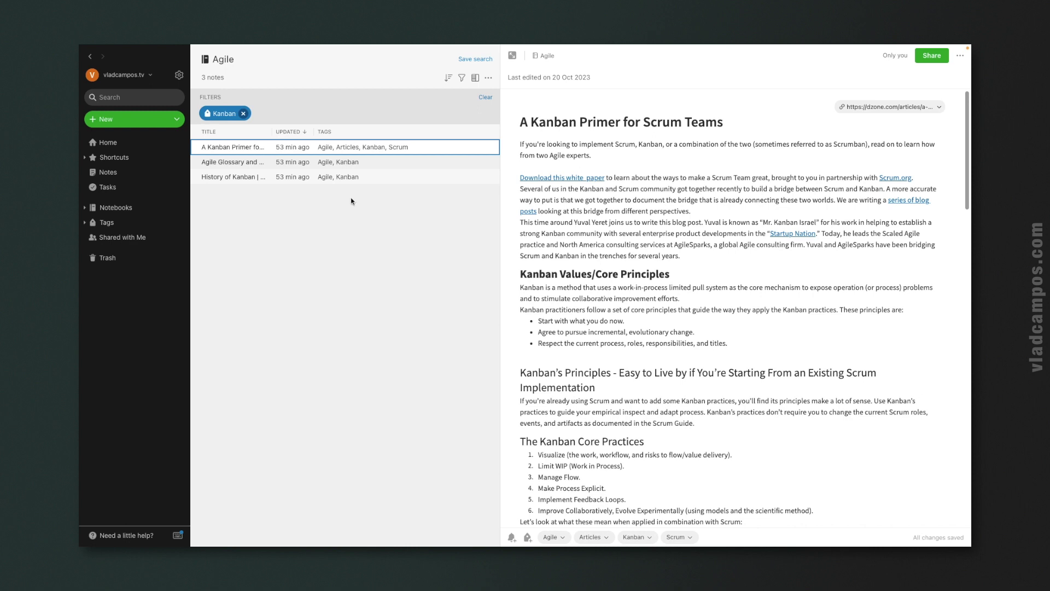
# - Remove the notebook's Kanban filter and run the standard search Stack:"Team Work" NOT tag:Kanban everywhere
pyautogui.click(244, 113)
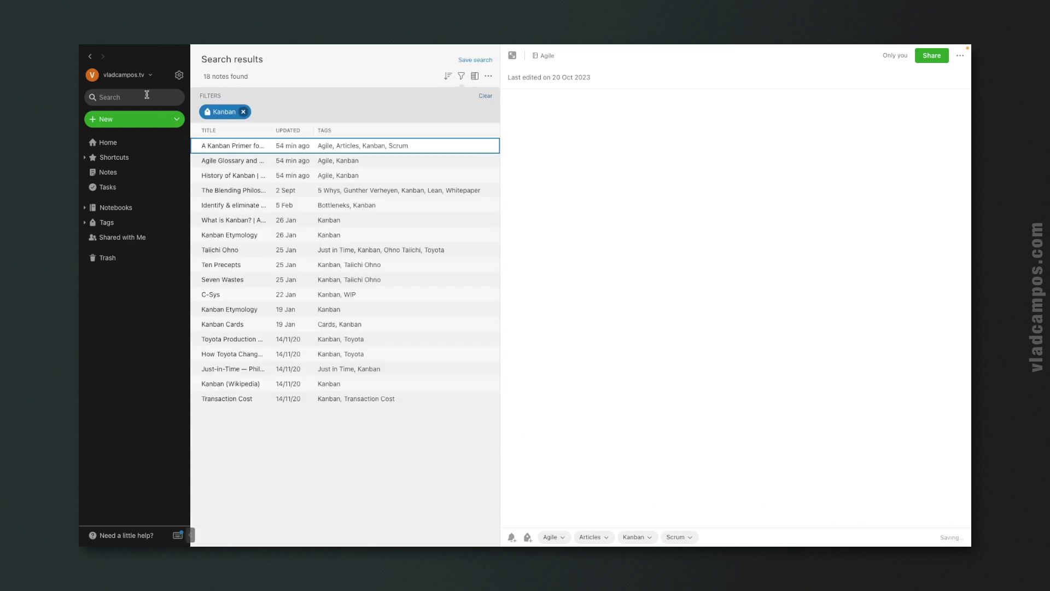
pyautogui.click(134, 97)
pyautogui.write('Stack')
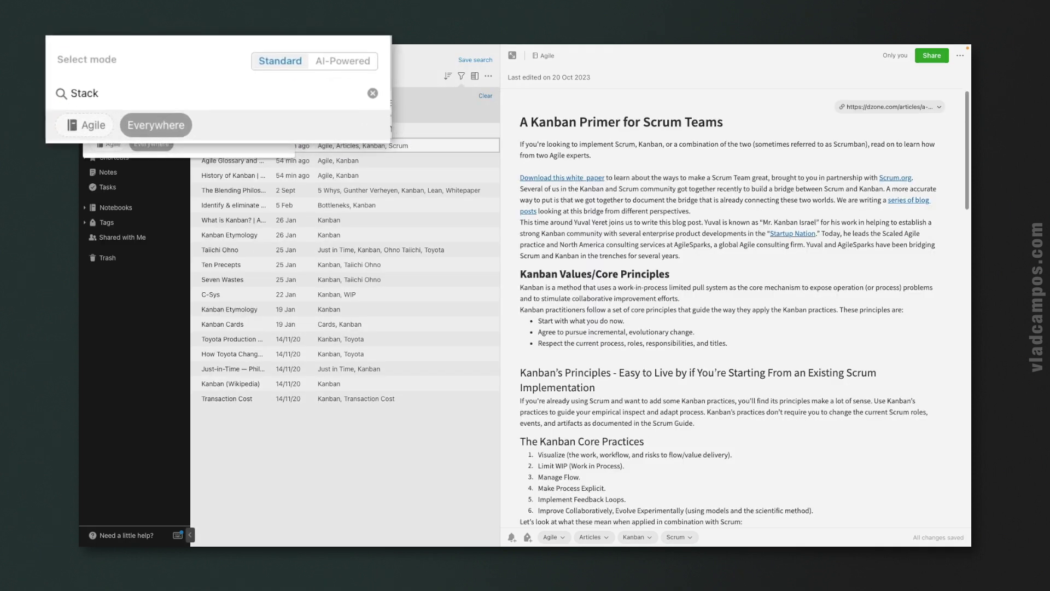
pyautogui.write(':"')
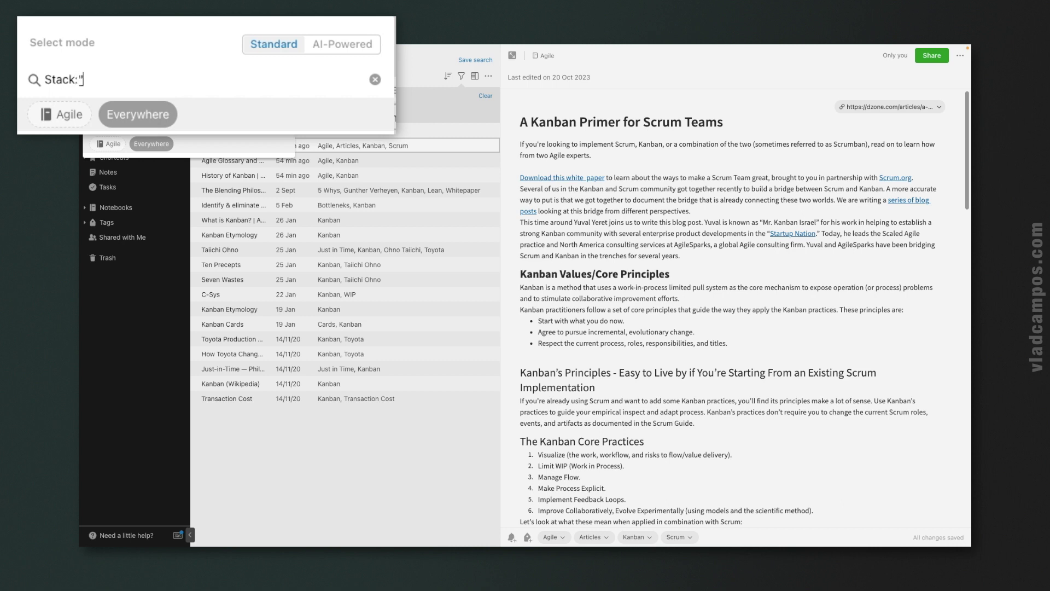
pyautogui.write('Team Work" NOT')
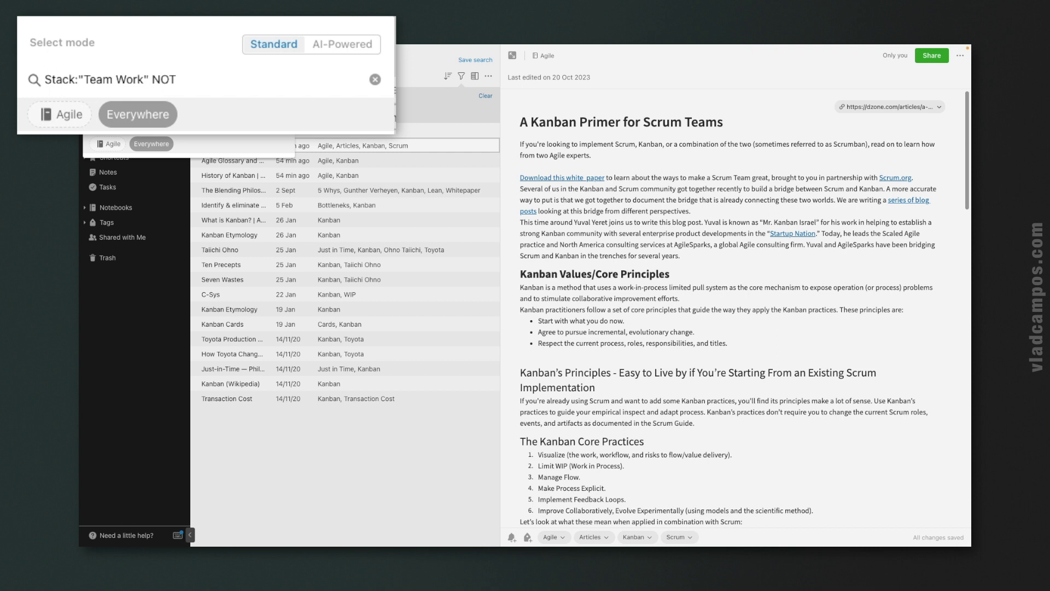
pyautogui.write('tag:Kanban')
pyautogui.press('Return')
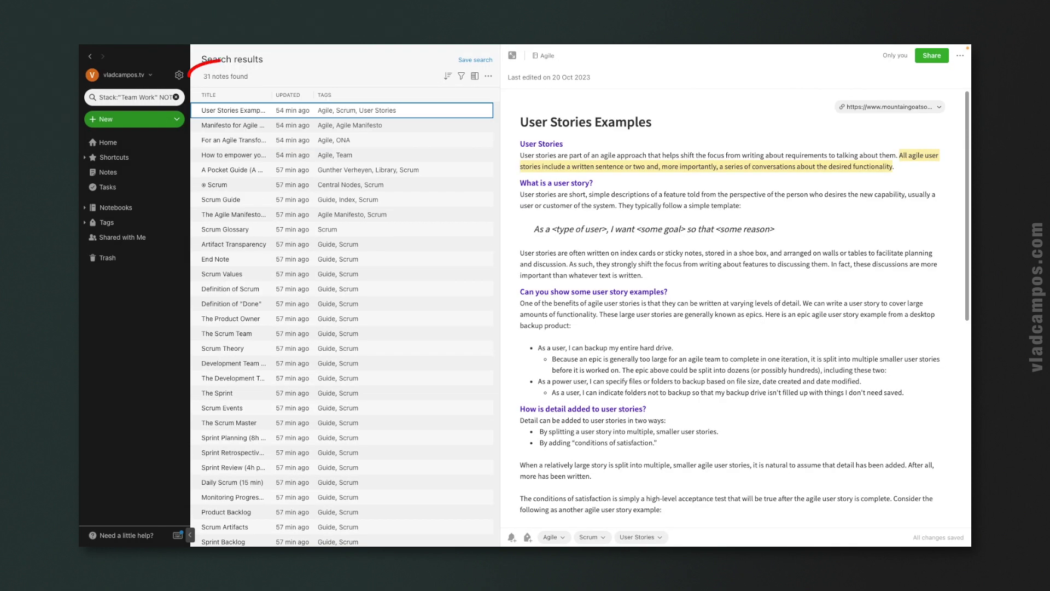
# - Clear the standard search and switch the search mode to AI-Powered
pyautogui.click(176, 97)
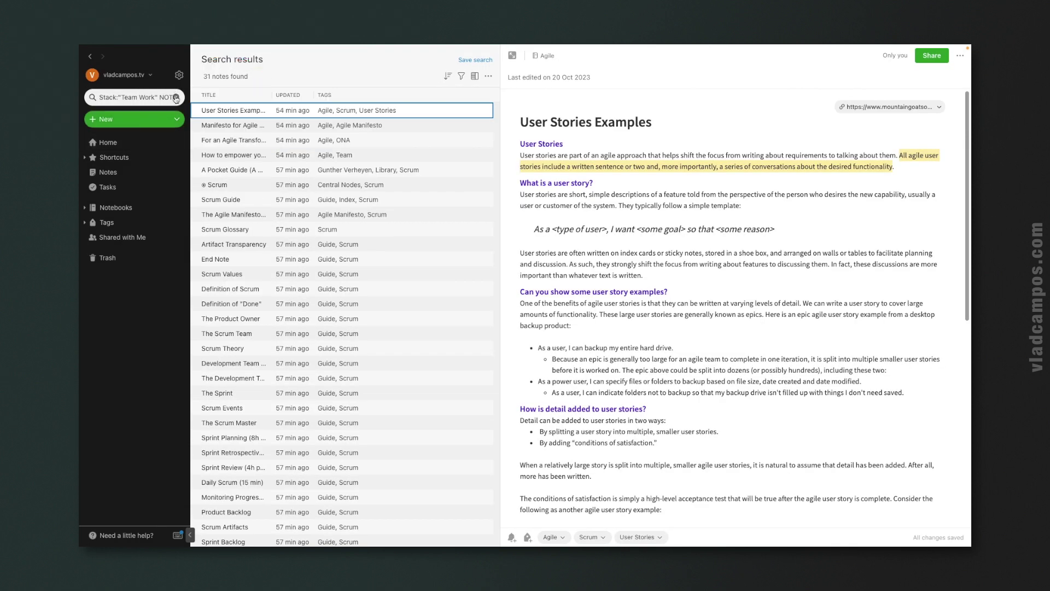
pyautogui.click(137, 102)
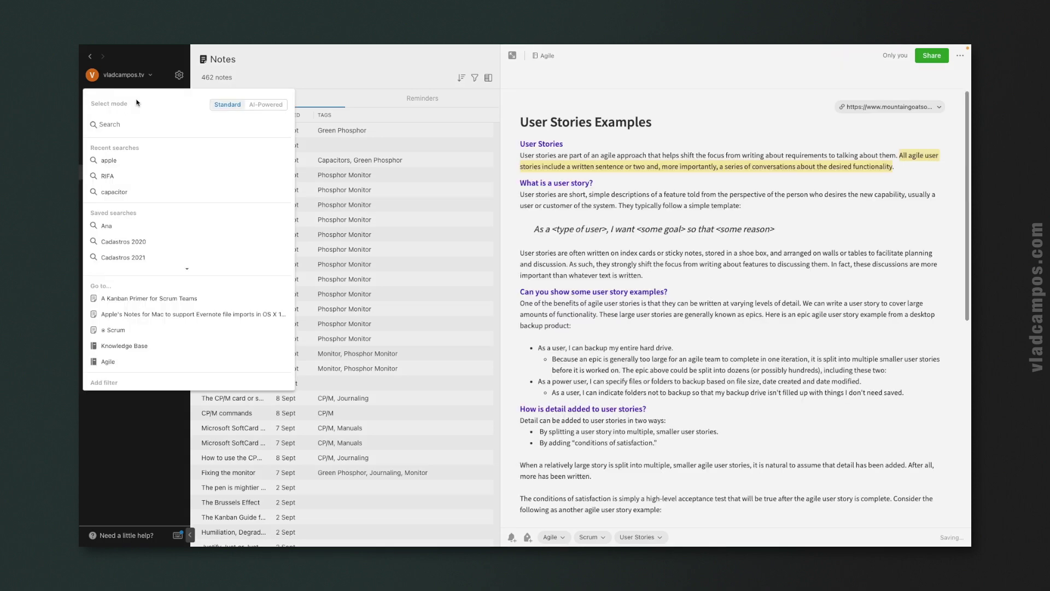
pyautogui.click(258, 107)
pyautogui.click(649, 422)
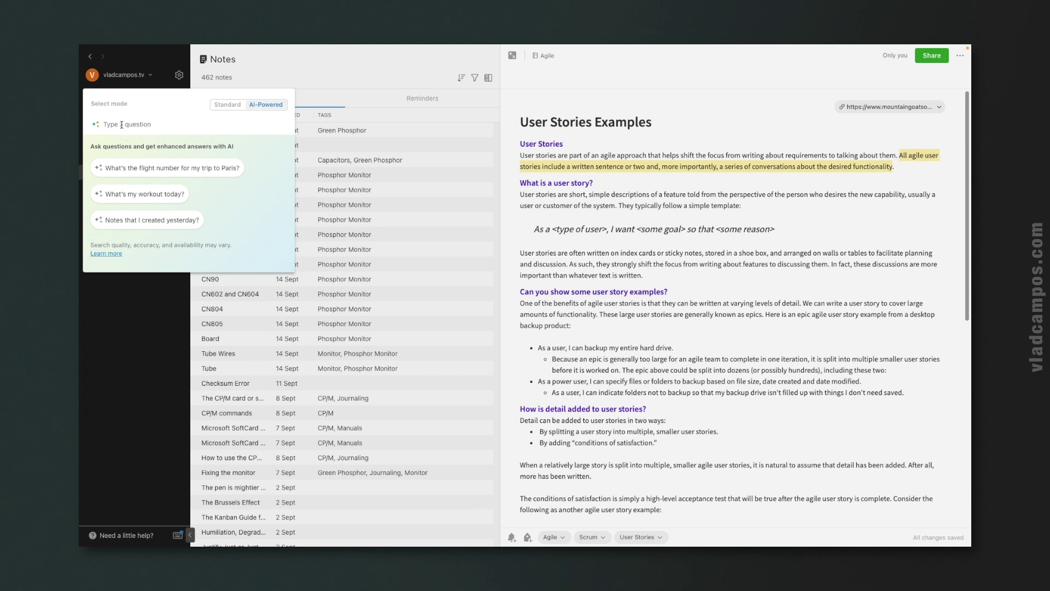
# - Ask the AI-powered search: Show me notes in the "Team Work" Stack that don't have the "Kanban" tag
pyautogui.write('Show me notes in the ')
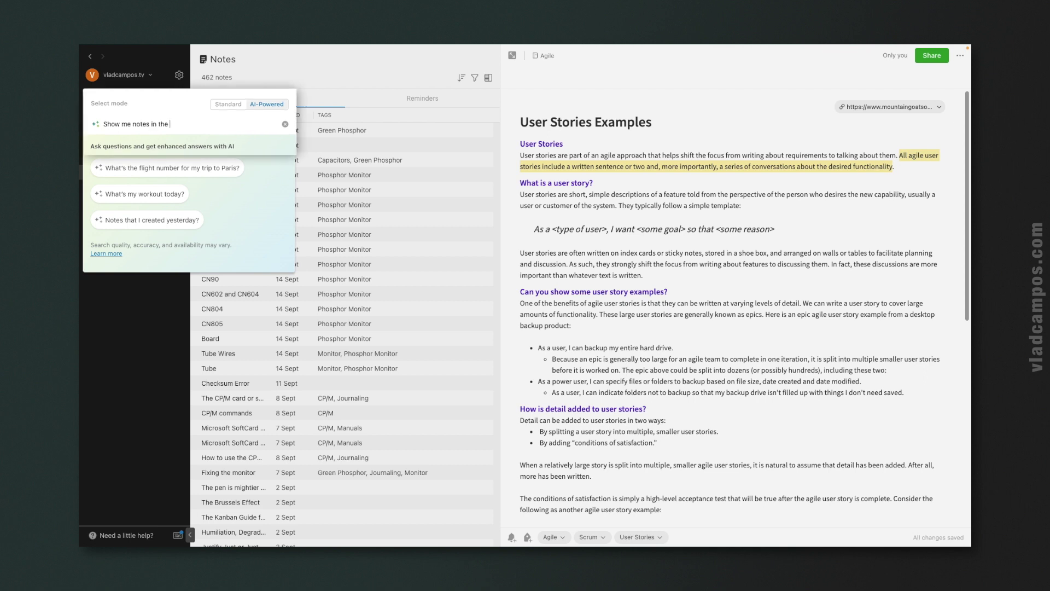
pyautogui.write('"Team')
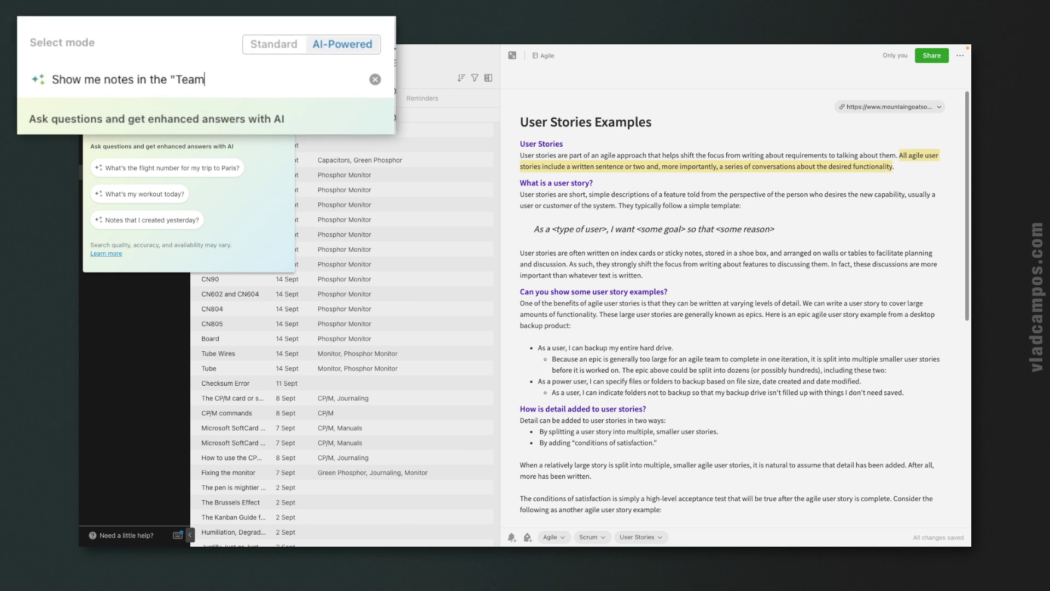
pyautogui.write('Work" Stack that don\'t have the ')
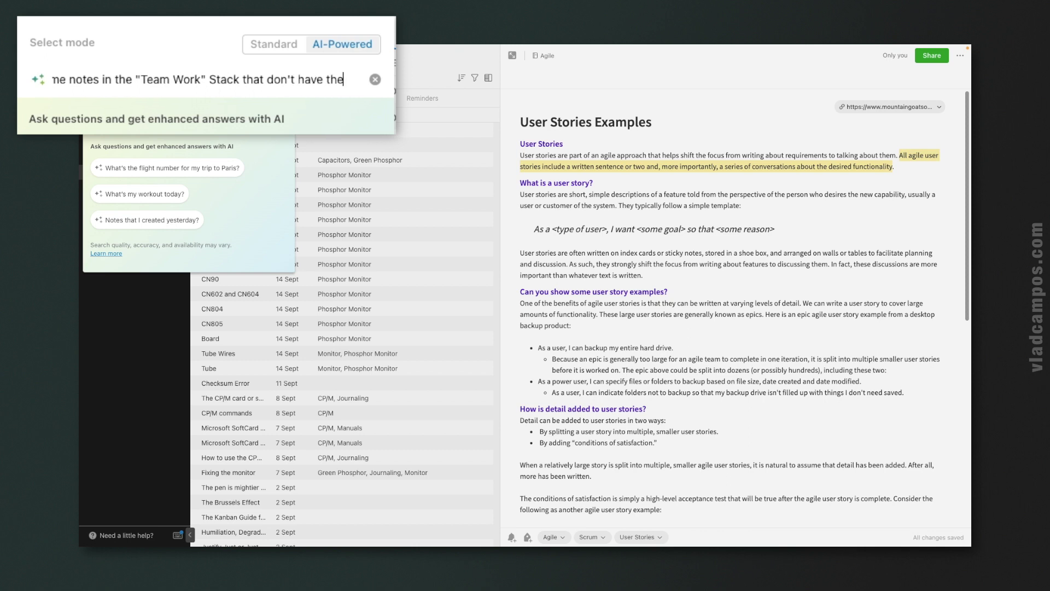
pyautogui.write('"KAnban" tag')
pyautogui.press('BackSpace')
pyautogui.press('BackSpace')
pyautogui.press('BackSpace')
pyautogui.press('BackSpace')
pyautogui.press('BackSpace')
pyautogui.press('BackSpace')
pyautogui.press('BackSpace')
pyautogui.press('BackSpace')
pyautogui.press('BackSpace')
pyautogui.press('BackSpace')
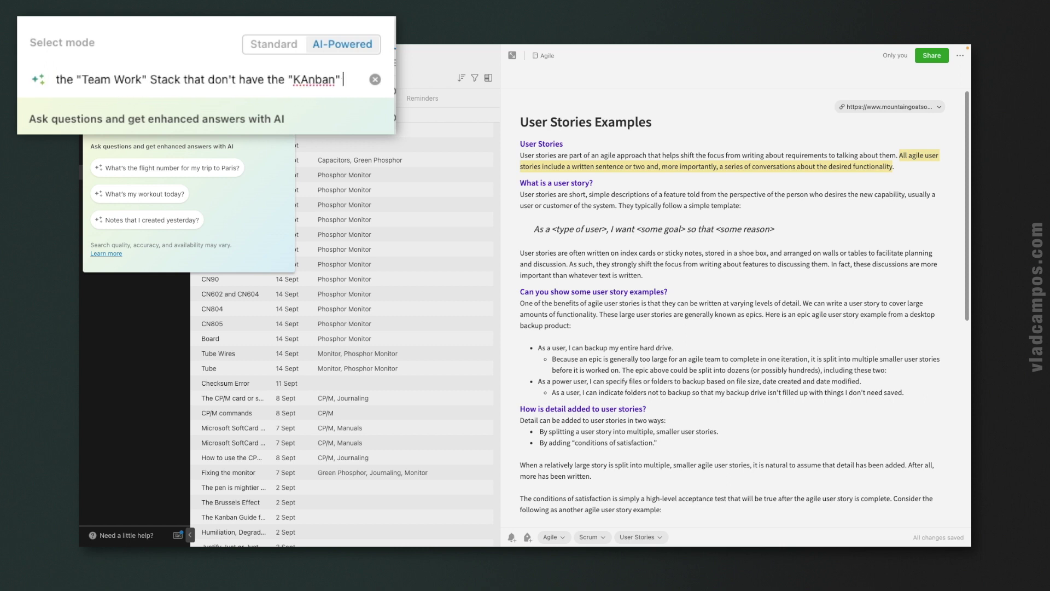
pyautogui.write('anban"')
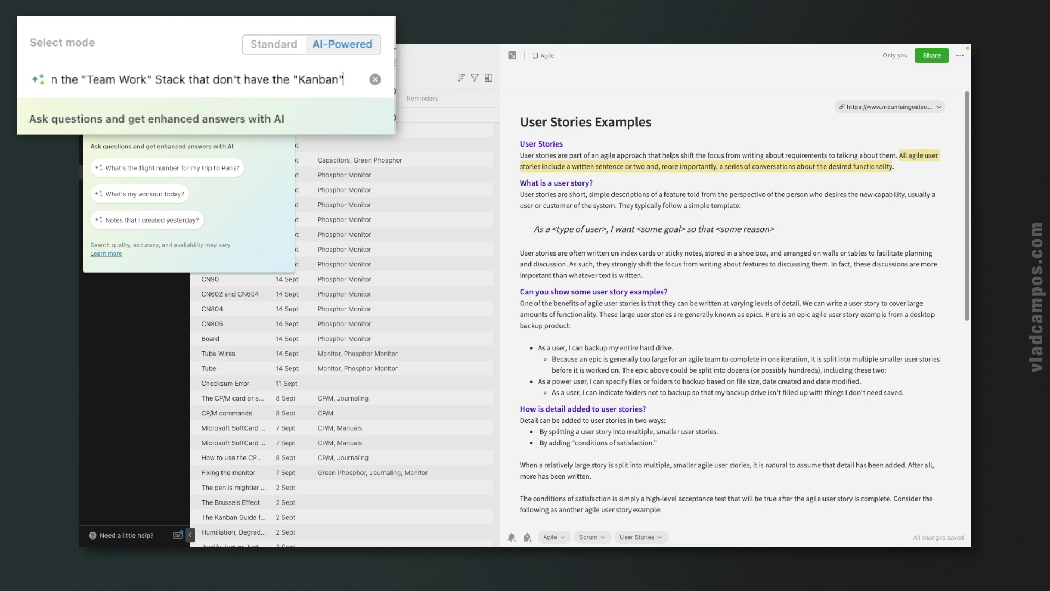
pyautogui.write(' tag.')
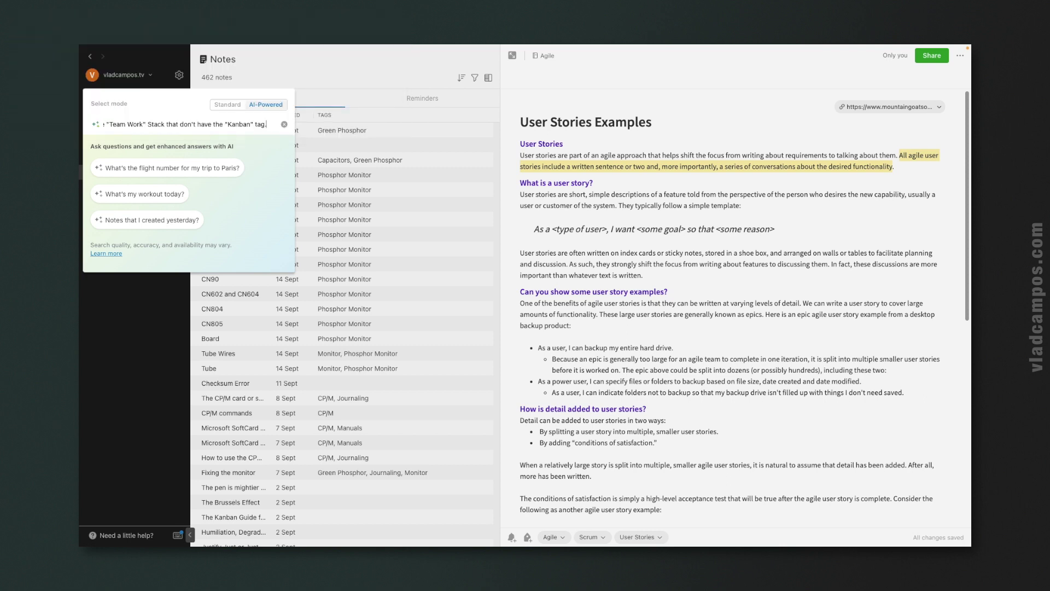
pyautogui.press('Return')
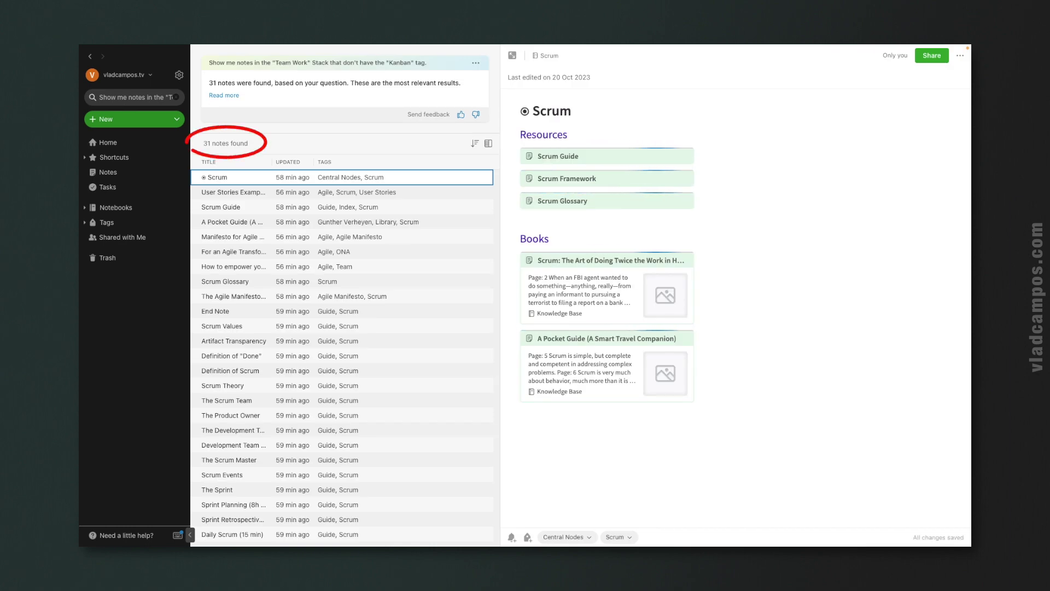
# - Look through the titles and tags of the notes the AI question returned
pyautogui.scroll(-3, 315, 258)
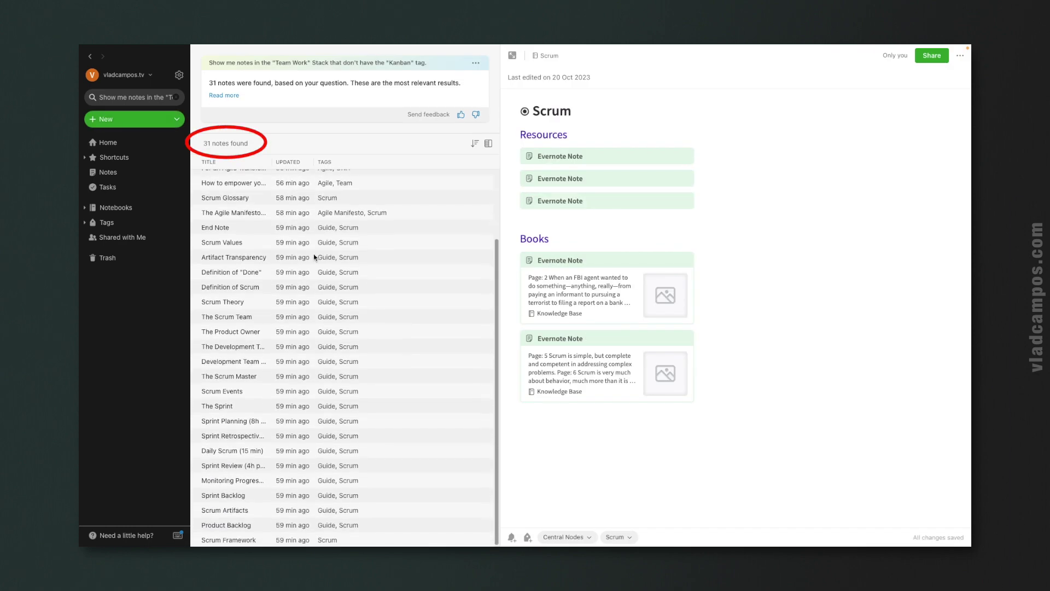
pyautogui.scroll(3, 315, 257)
pyautogui.scroll(-3, 315, 258)
pyautogui.scroll(2, 315, 258)
pyautogui.scroll(1, 315, 258)
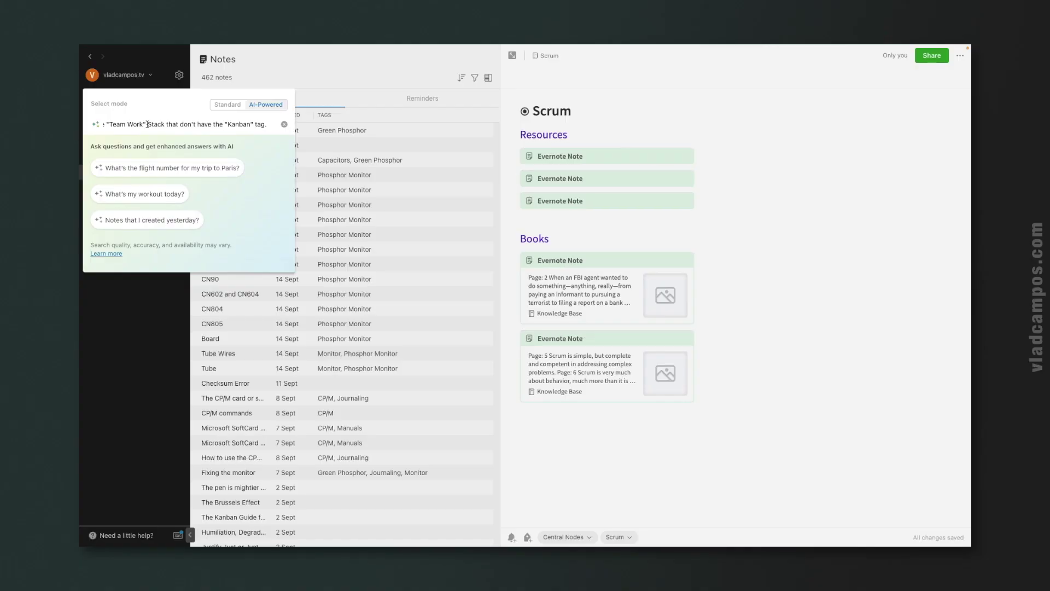
# - Remove the quotation marks around both Team Work and Kanban in the AI question and run the search again
pyautogui.click(156, 124)
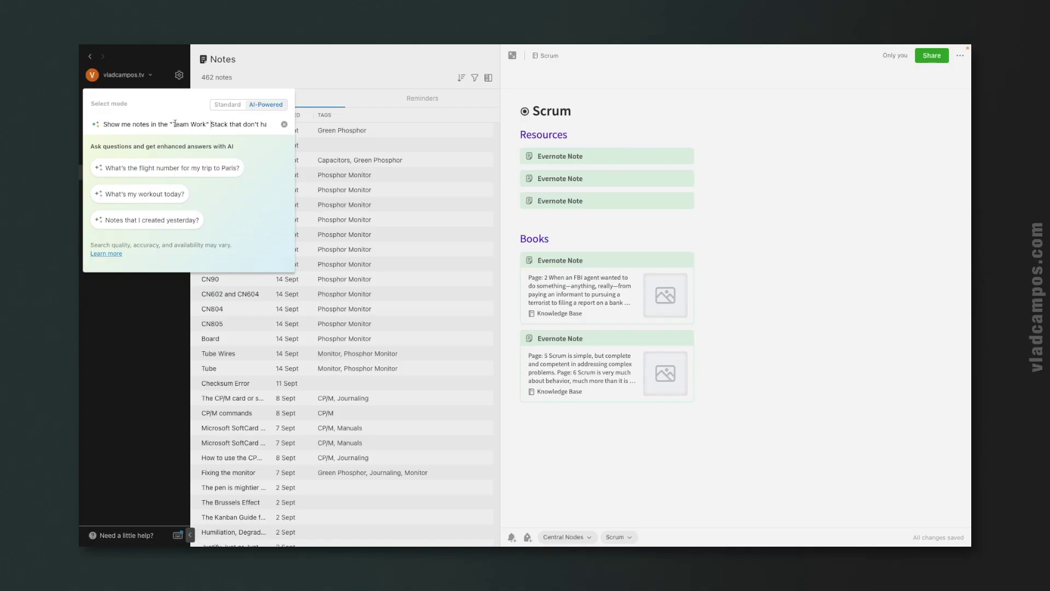
pyautogui.click(172, 124)
pyautogui.press('BackSpace')
pyautogui.click(204, 125)
pyautogui.press('BackSpace')
pyautogui.press('End')
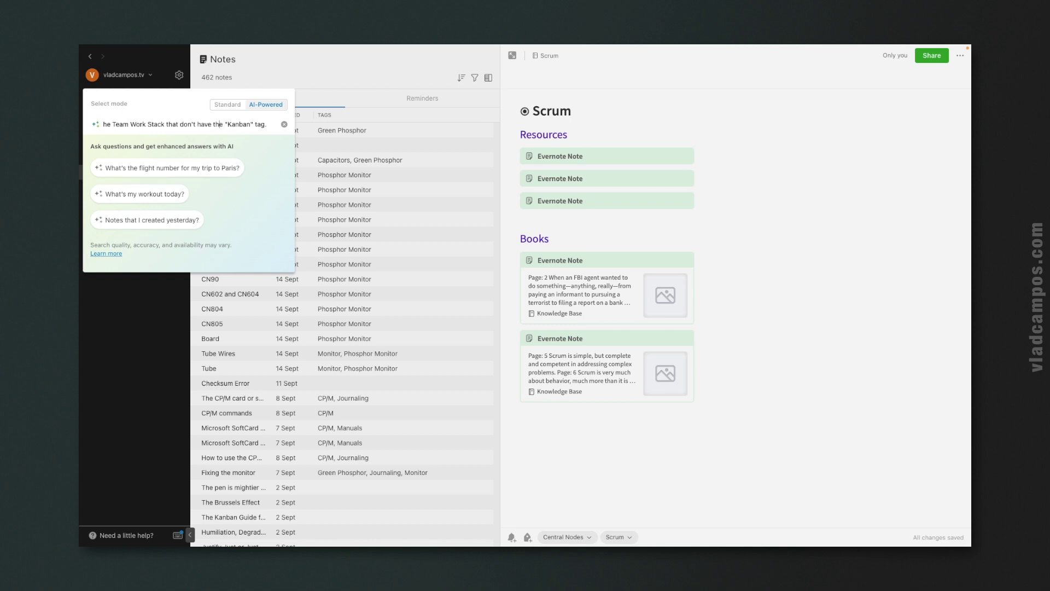
pyautogui.press('BackSpace')
pyautogui.press('BackSpace')
pyautogui.write('K')
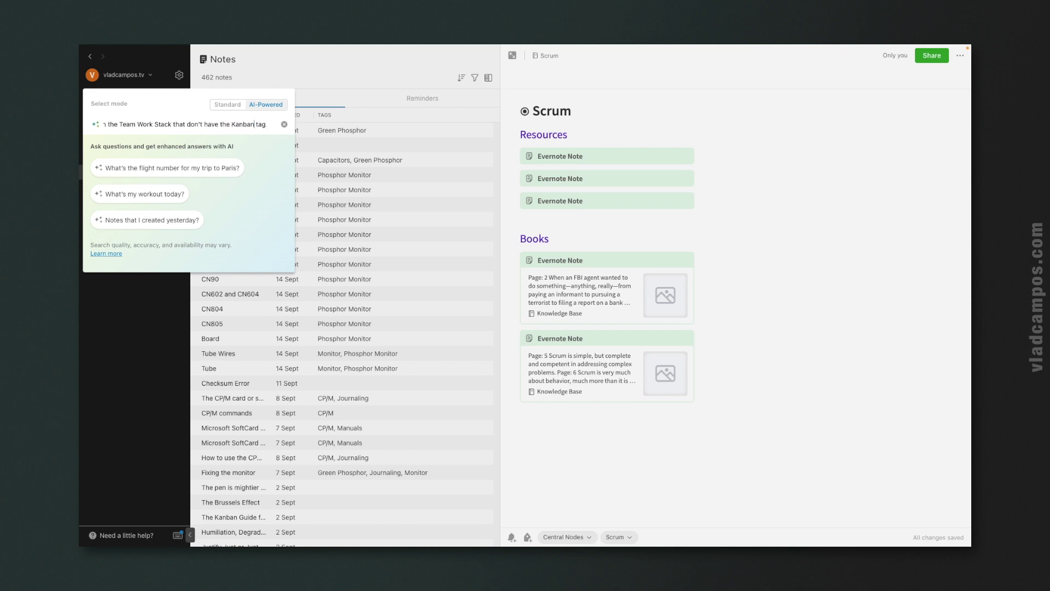
pyautogui.press('Return')
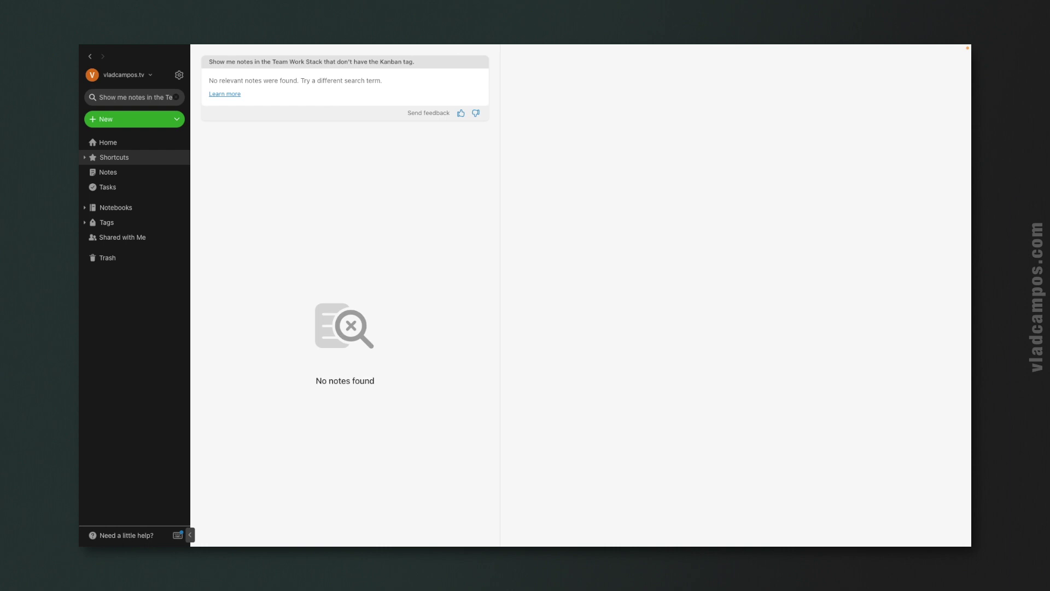
# - Rerun the AI question with "Team Work" in quotation marks but Kanban without them
pyautogui.click(144, 98)
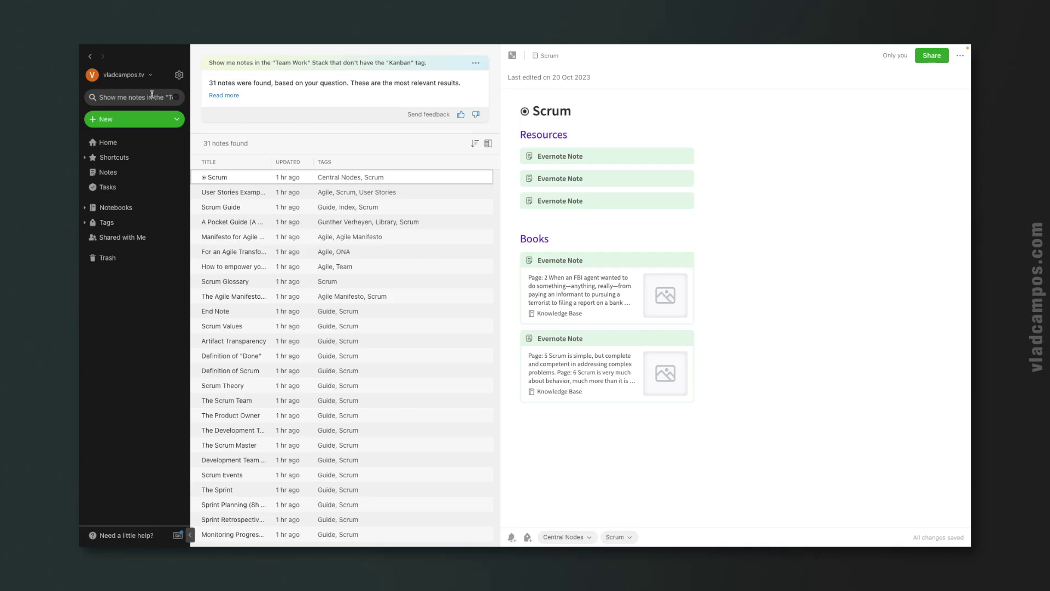
pyautogui.click(152, 96)
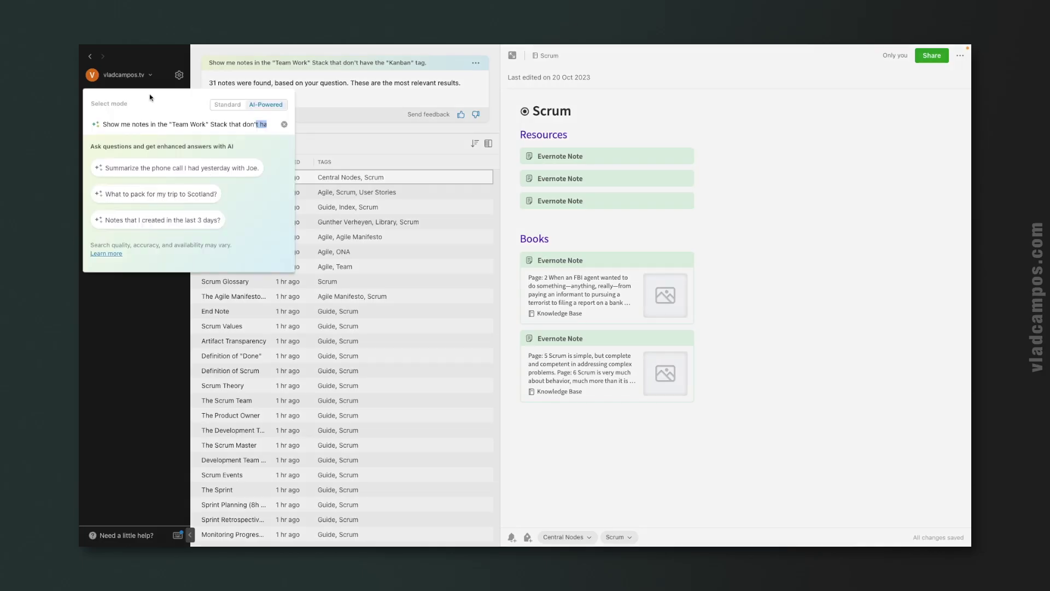
pyautogui.click(174, 124)
pyautogui.press('End')
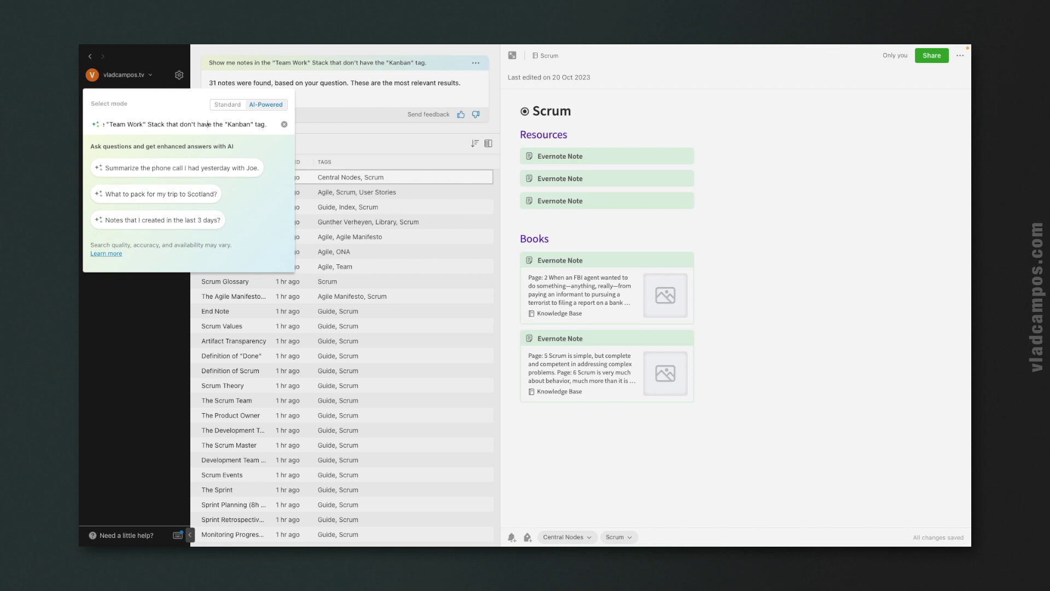
pyautogui.click(228, 124)
pyautogui.press('BackSpace')
pyautogui.press('Return')
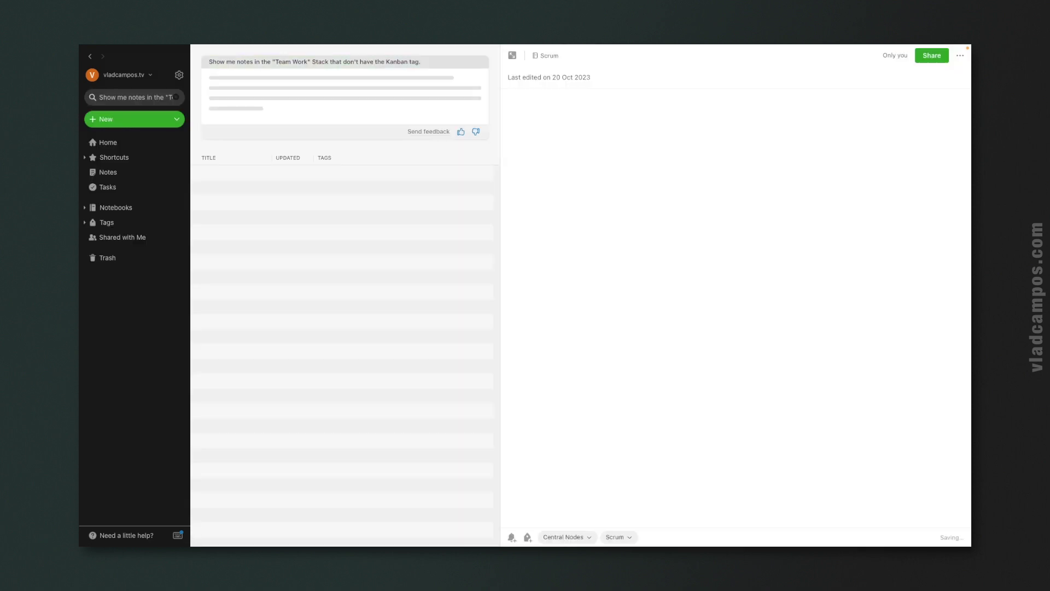